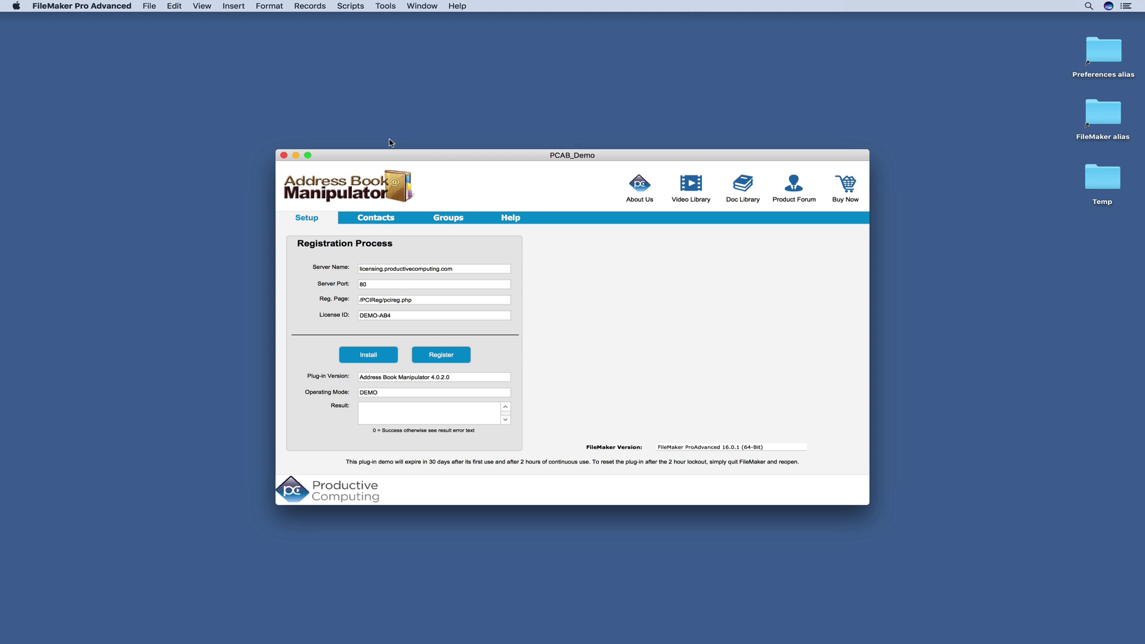
# Step: Import all 41 address book contacts and open the Productive Computing, Inc. record
pyautogui.click(371, 219)
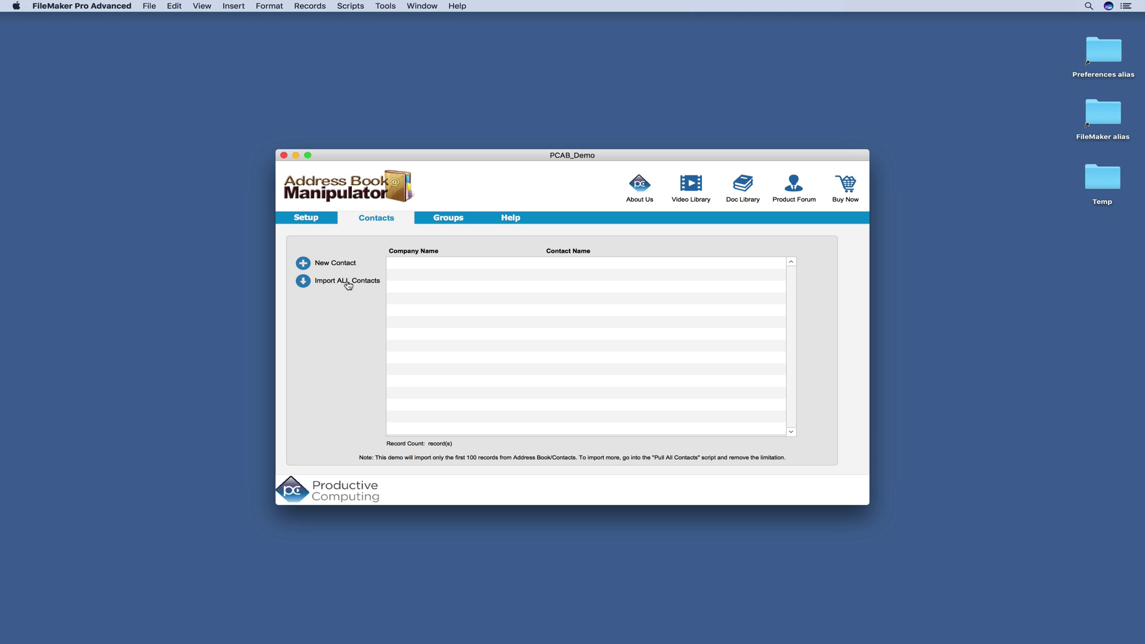
pyautogui.click(307, 285)
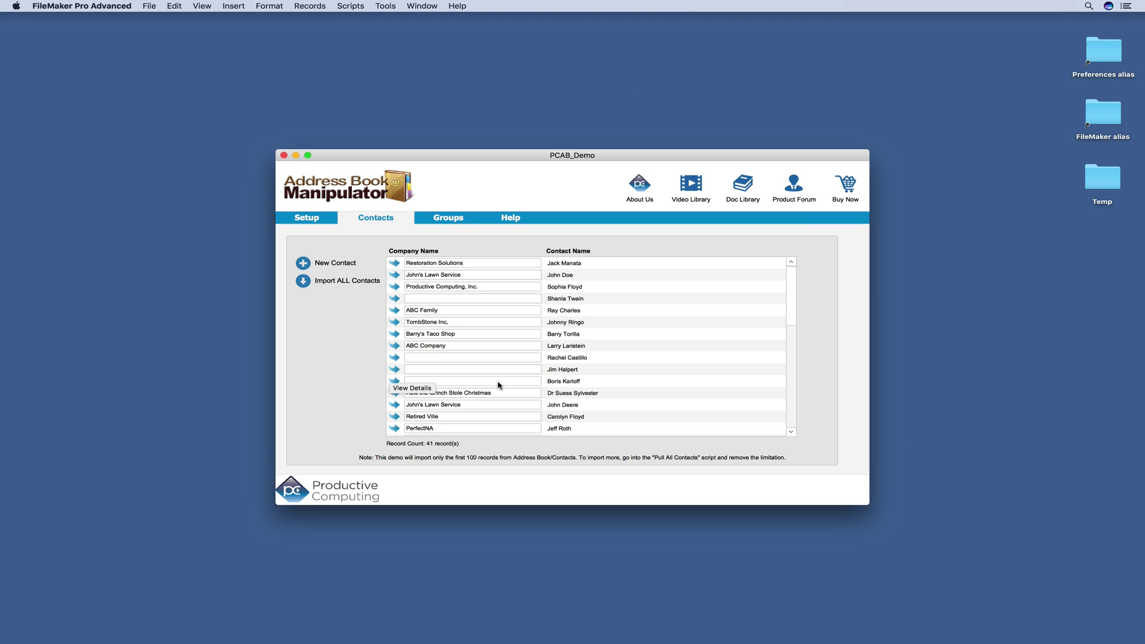
pyautogui.scroll(-6, 420, 412)
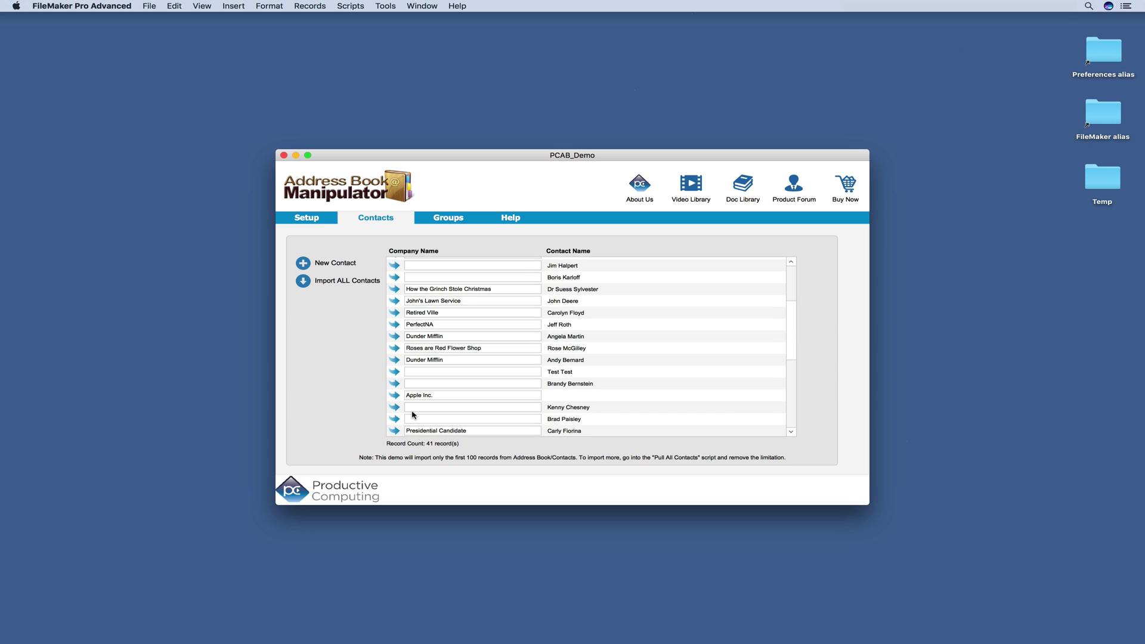
pyautogui.scroll(-10, 413, 414)
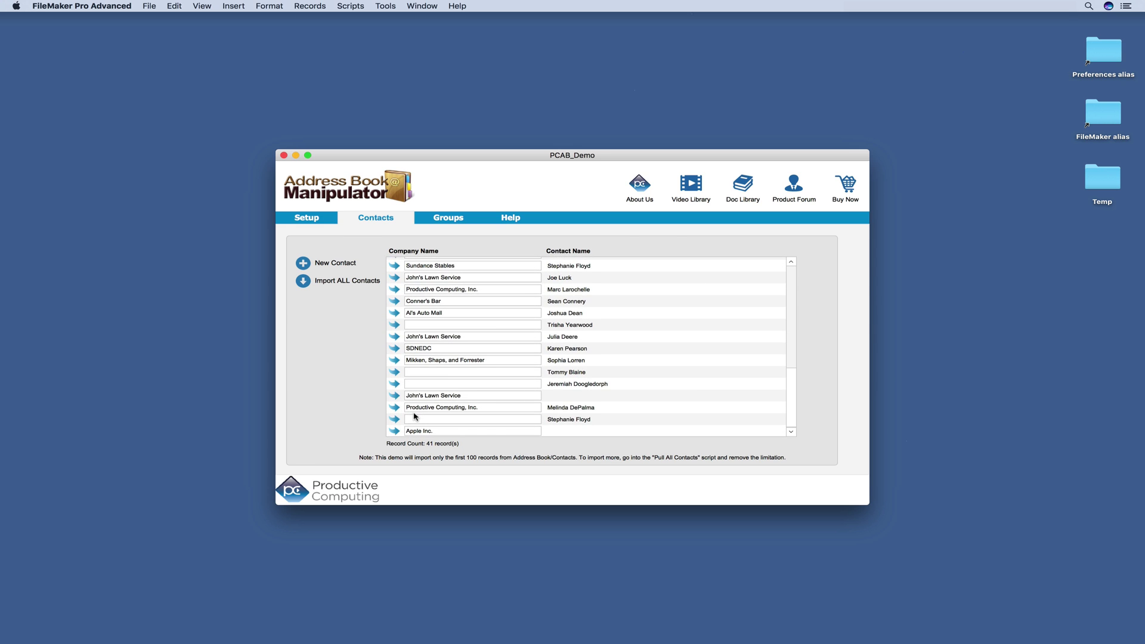
pyautogui.click(398, 290)
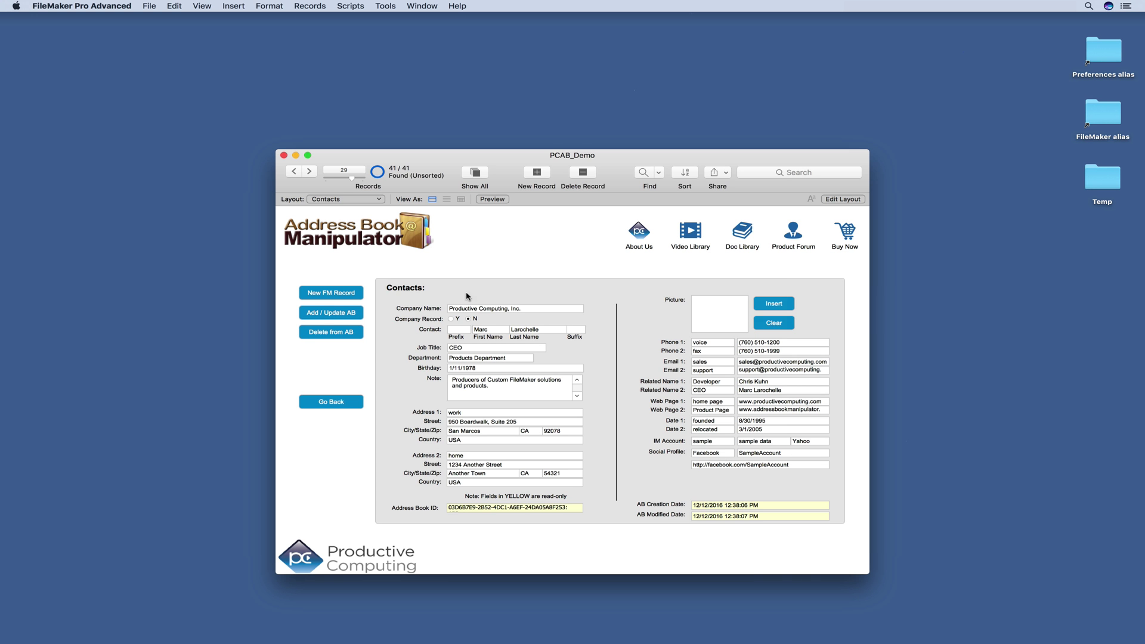
# Step: Launch the Contacts app through Spotlight
pyautogui.click(132, 374)
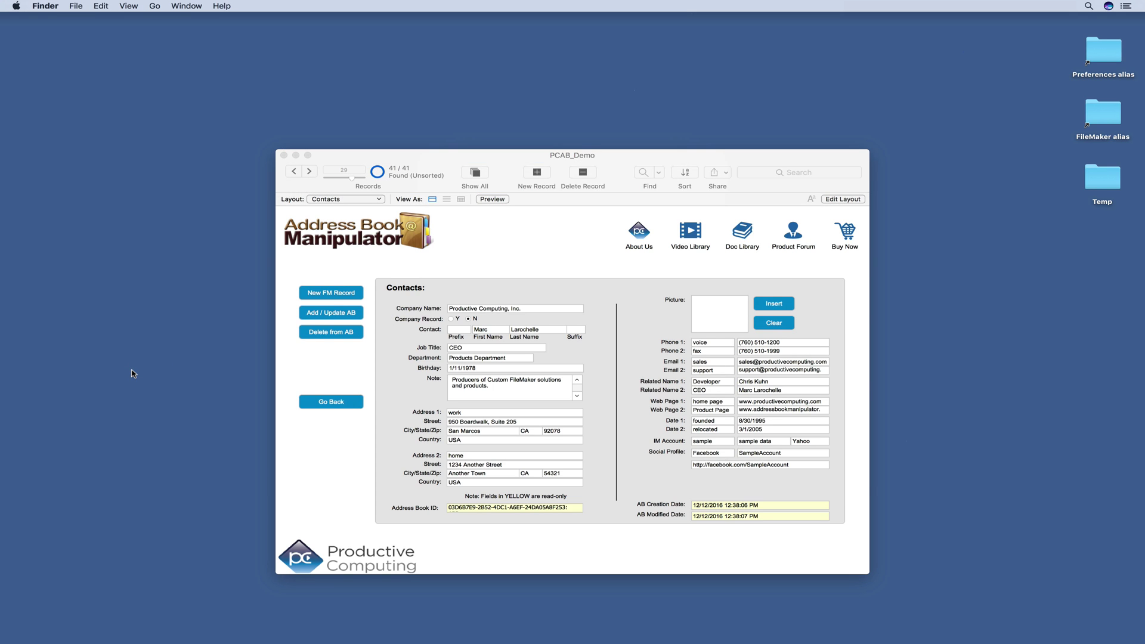
pyautogui.press('super+space')
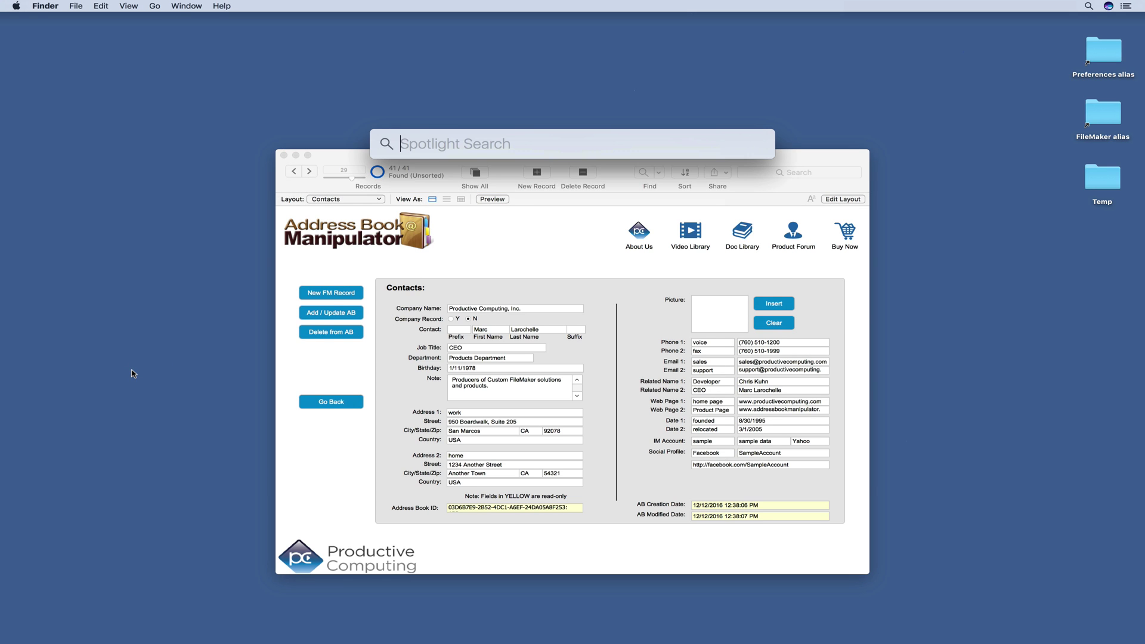
pyautogui.write('contacts')
pyautogui.press('Return')
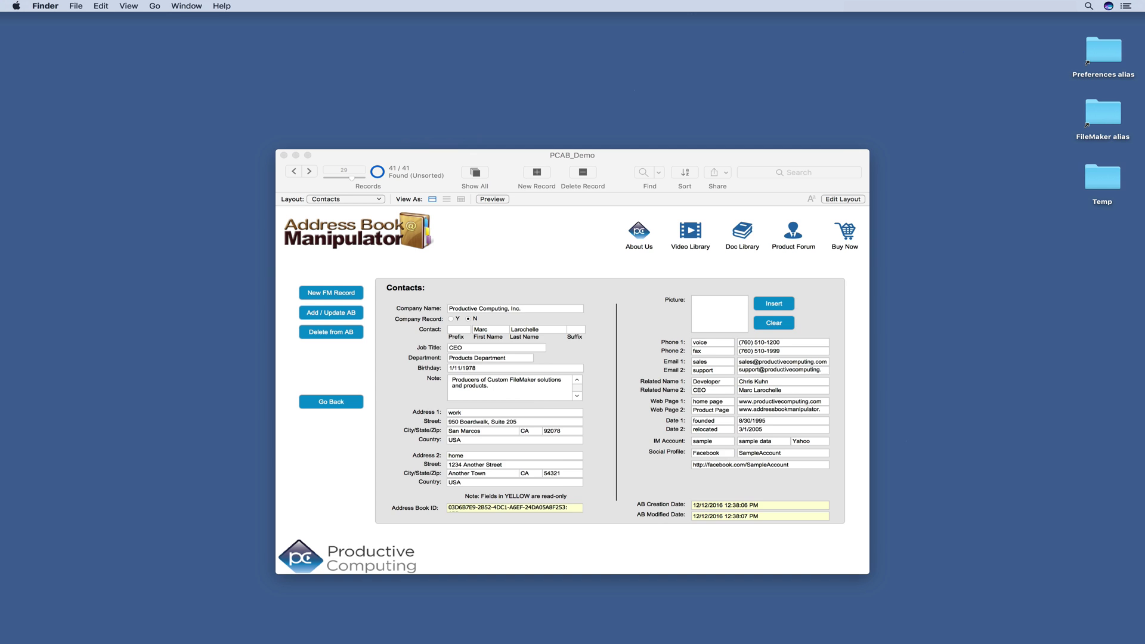
# Step: Search 'mar', open the Productive Computing, Inc. card in its own window, and close the main window
pyautogui.write('m')
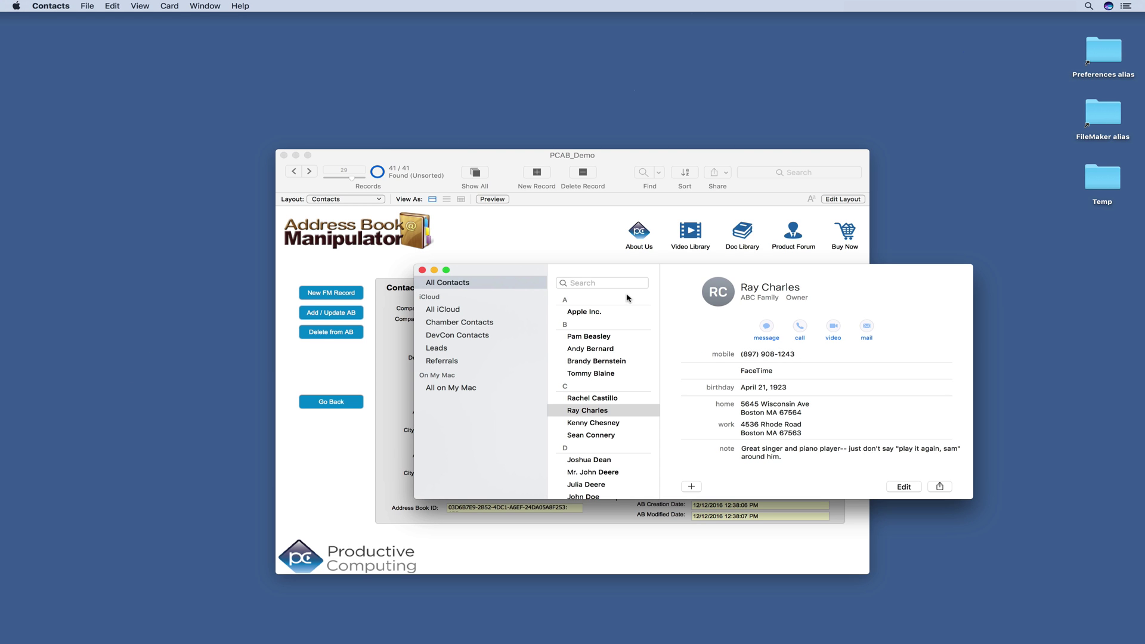
pyautogui.write('ar')
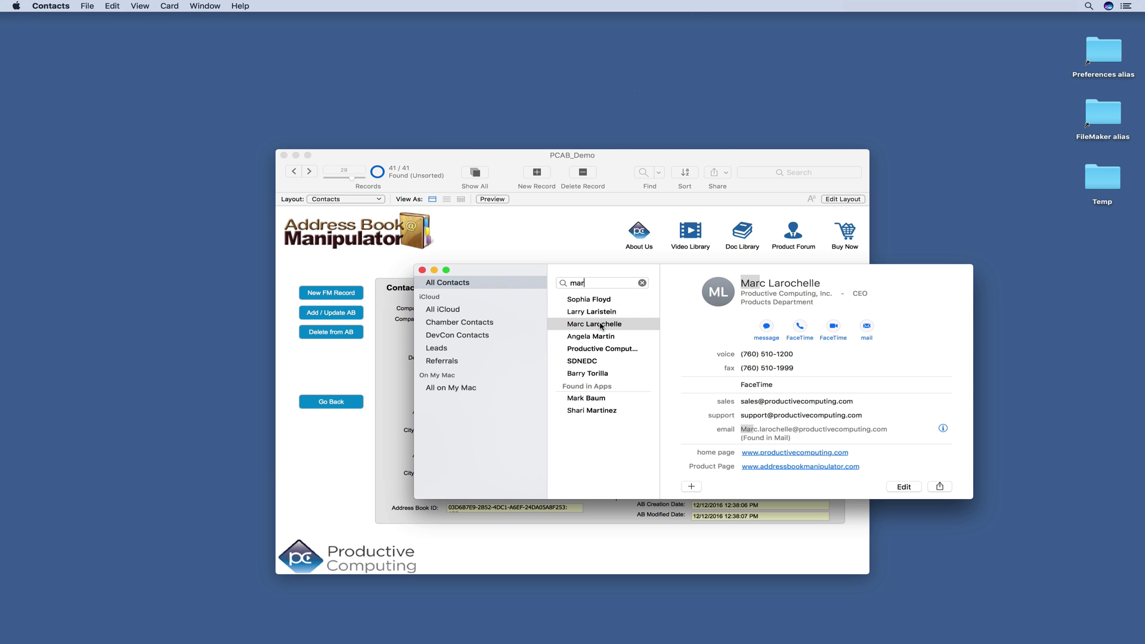
pyautogui.click(601, 325)
pyautogui.doubleClick(601, 325)
pyautogui.click(422, 270)
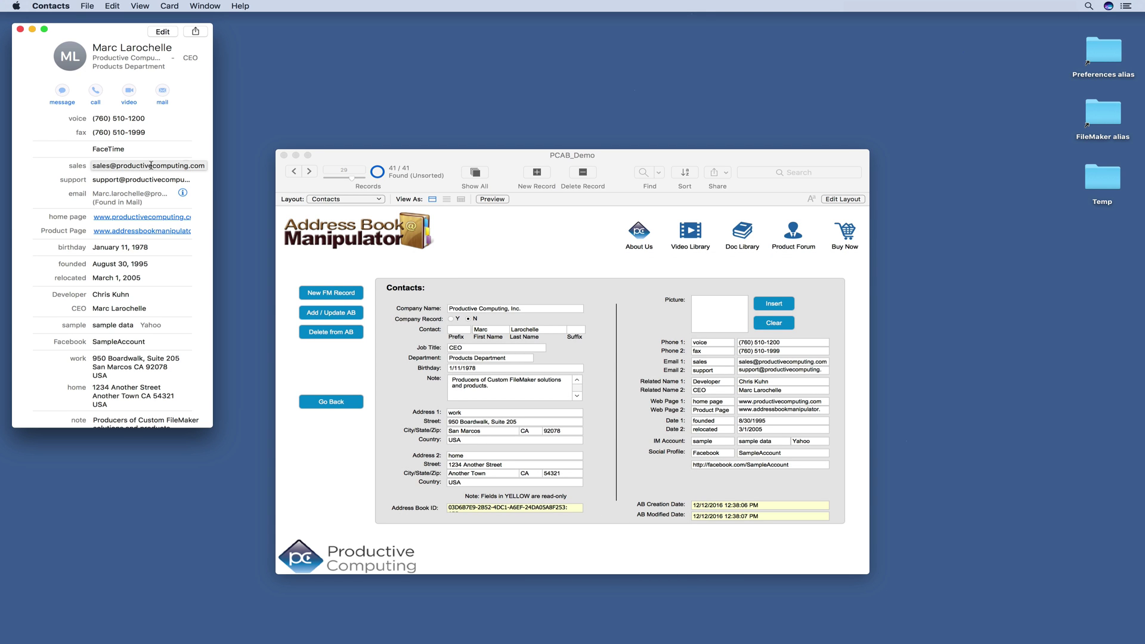
pyautogui.click(578, 279)
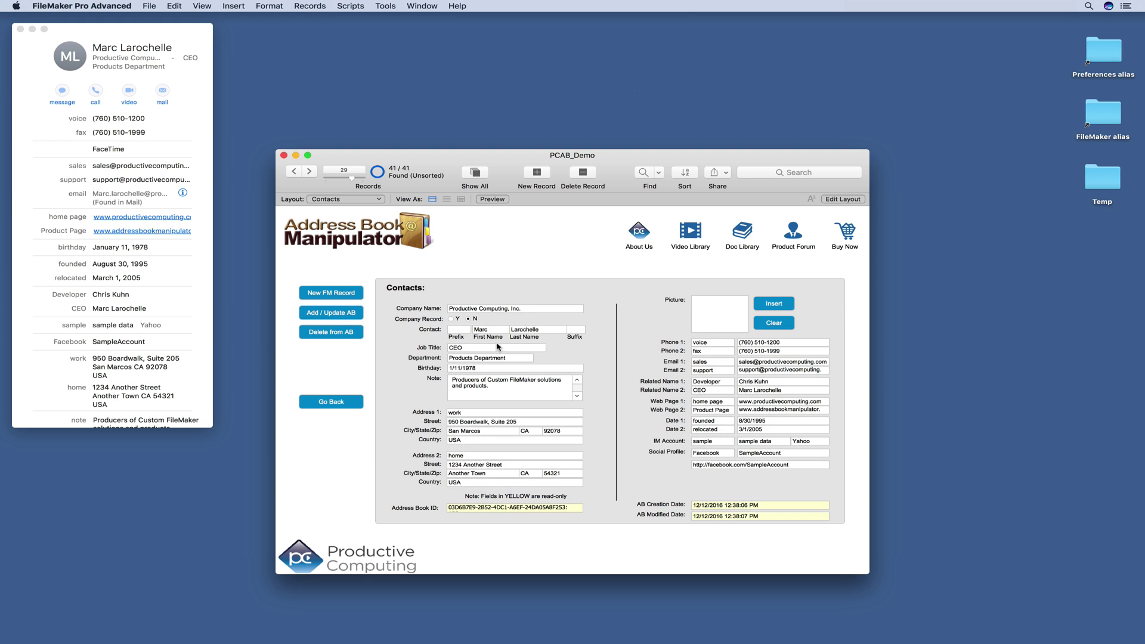
# Step: Change the job title to Owner, sync only this record, and return to the contacts list
pyautogui.click(498, 346)
pyautogui.press('BackSpace')
pyautogui.press('BackSpace')
pyautogui.press('BackSpace')
pyautogui.write('Owner')
pyautogui.click(323, 314)
pyautogui.click(644, 276)
pyautogui.click(341, 404)
pyautogui.moveTo(172, 96)
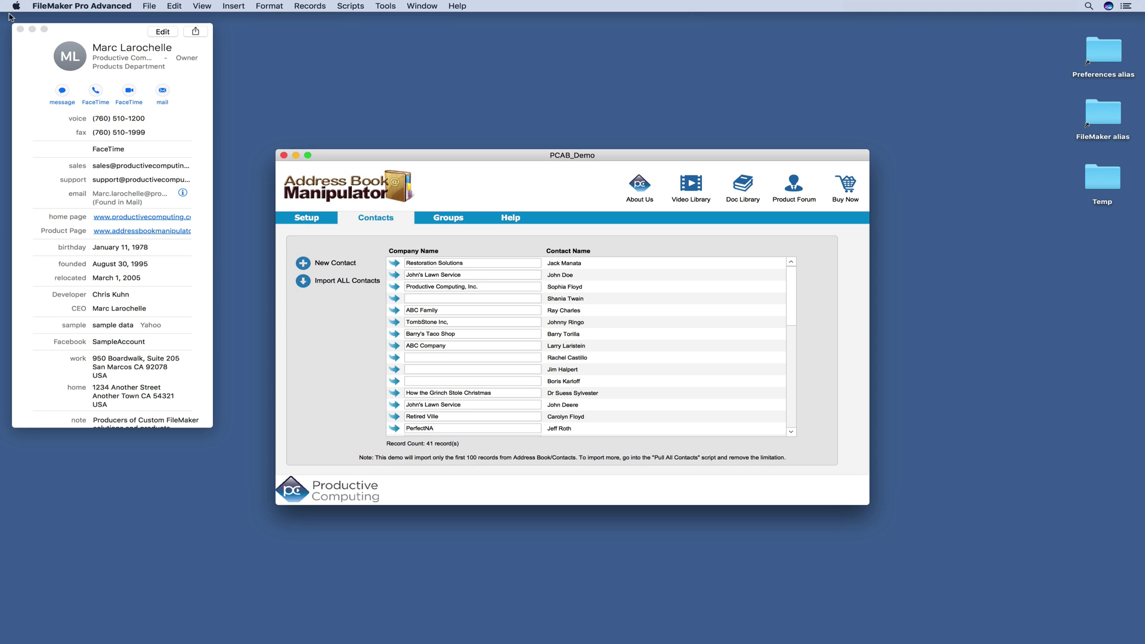
# Step: Close the Contacts card and permanently delete John's Lawn Service from the address book
pyautogui.click(21, 29)
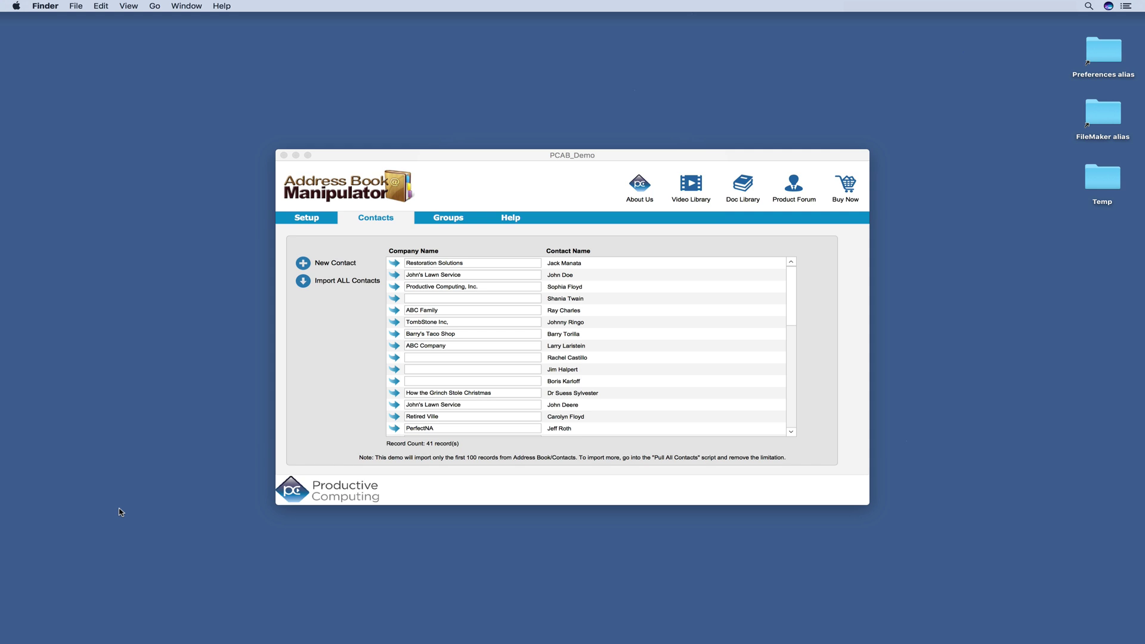
pyautogui.click(396, 409)
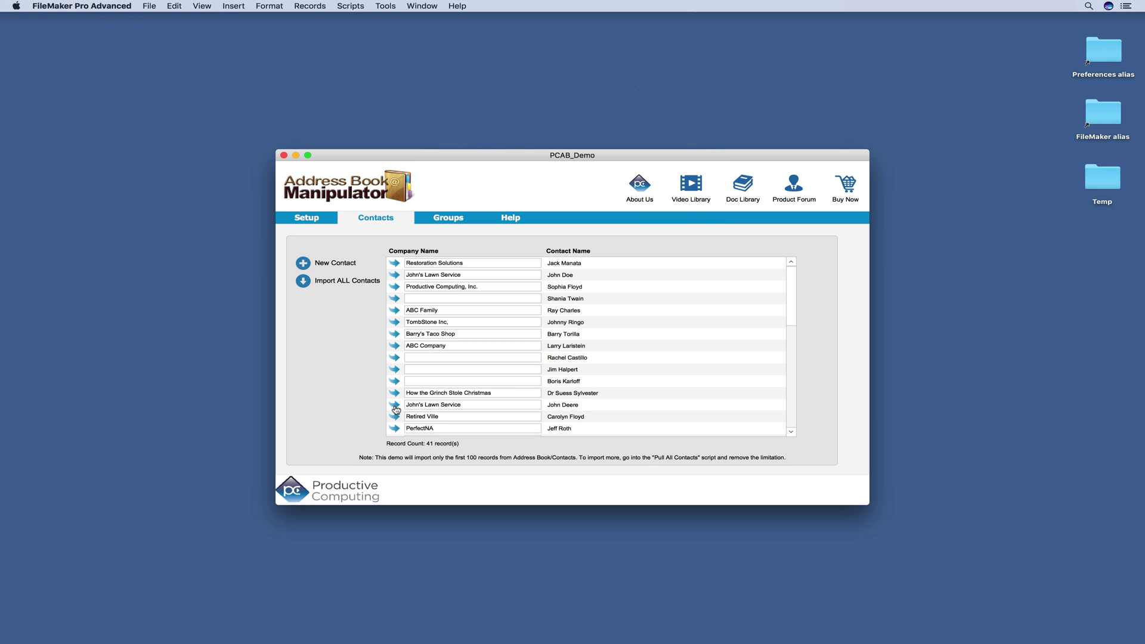
pyautogui.click(395, 406)
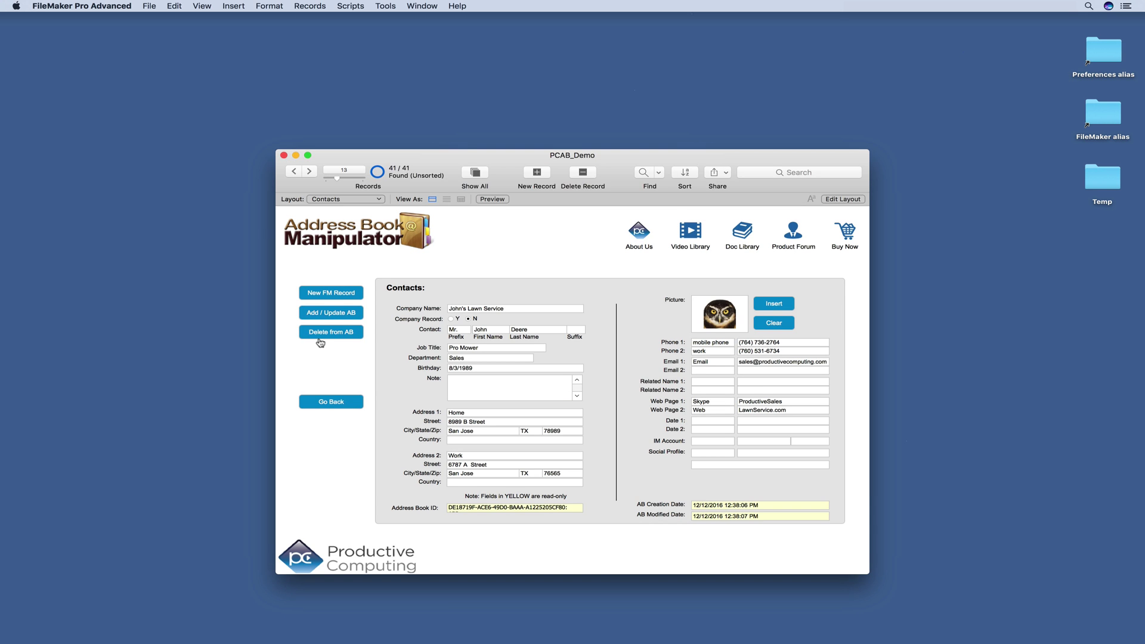
pyautogui.click(321, 332)
pyautogui.click(594, 280)
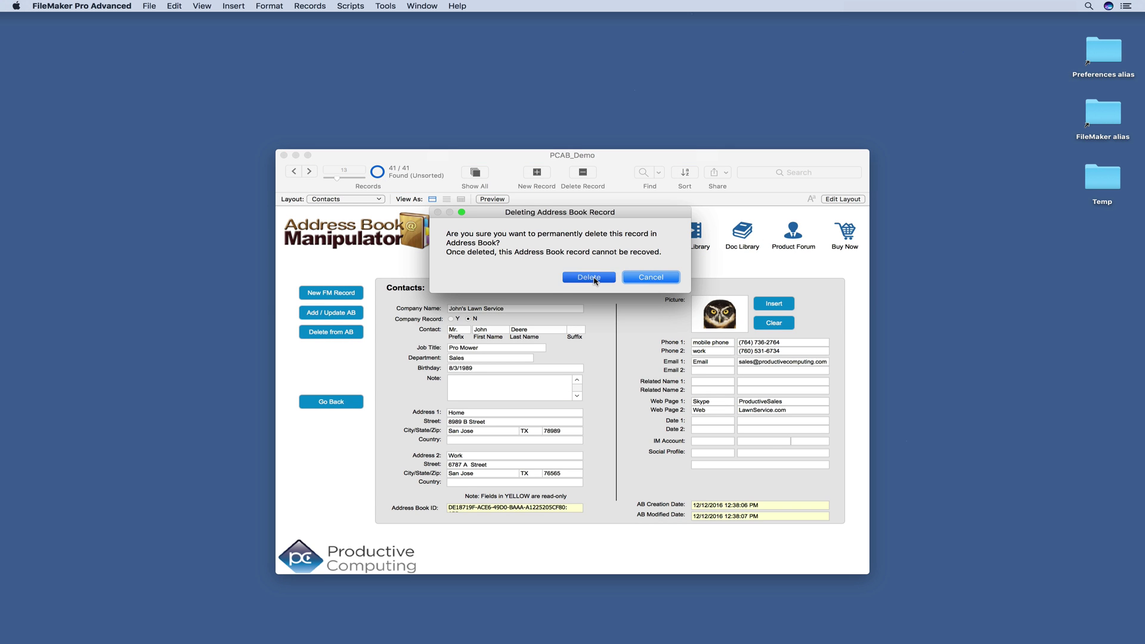
# Step: Acknowledge the deletion, search 'joh' in Contacts to confirm it's gone, then minimize Contacts
pyautogui.click(651, 277)
pyautogui.press('super+space')
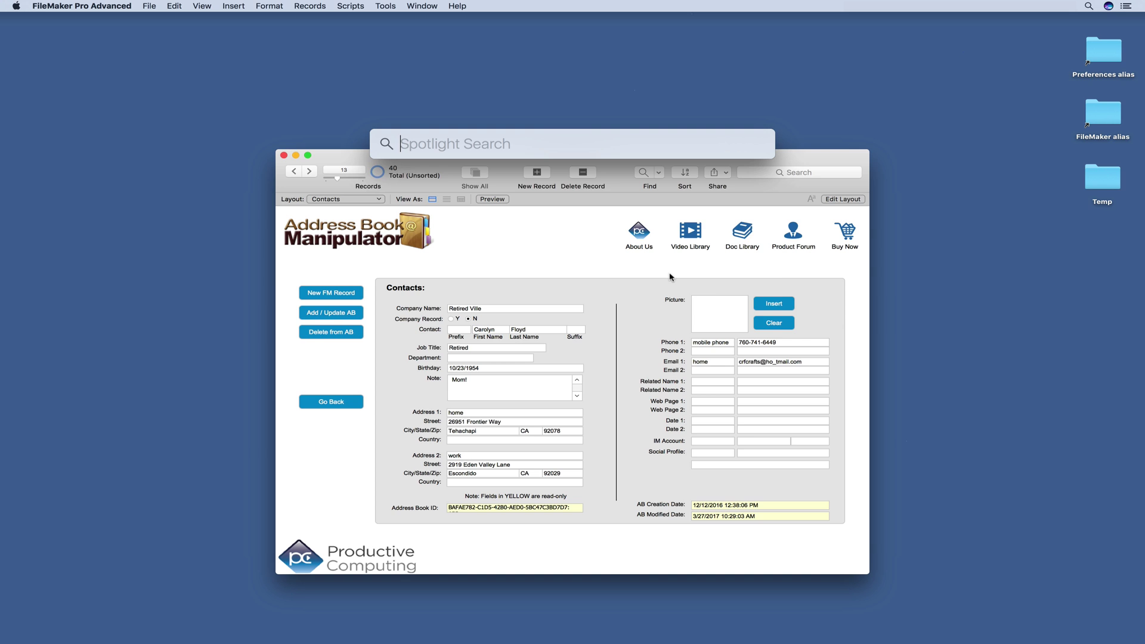
pyautogui.write('contacts')
pyautogui.press('Return')
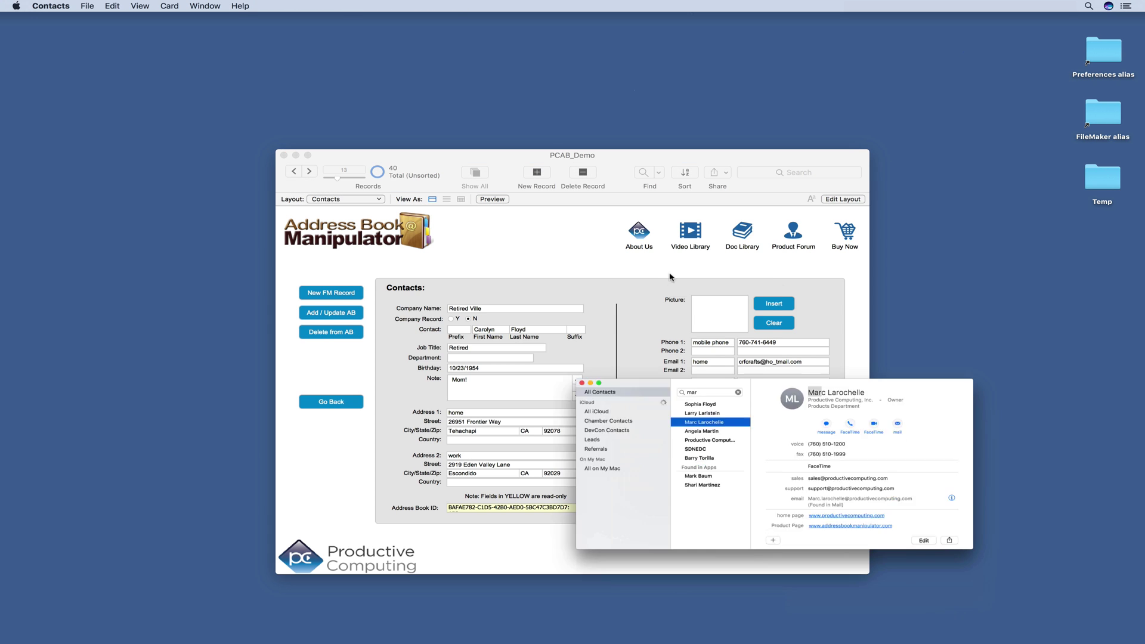
pyautogui.doubleClick(599, 283)
pyautogui.write('joh')
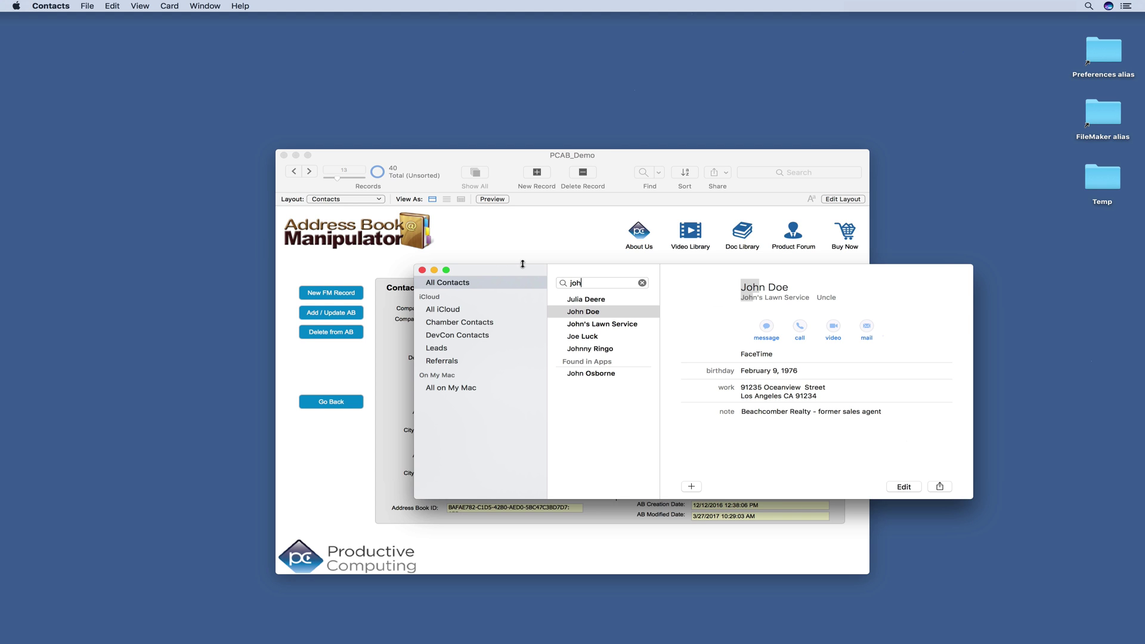
pyautogui.click(434, 270)
pyautogui.click(320, 403)
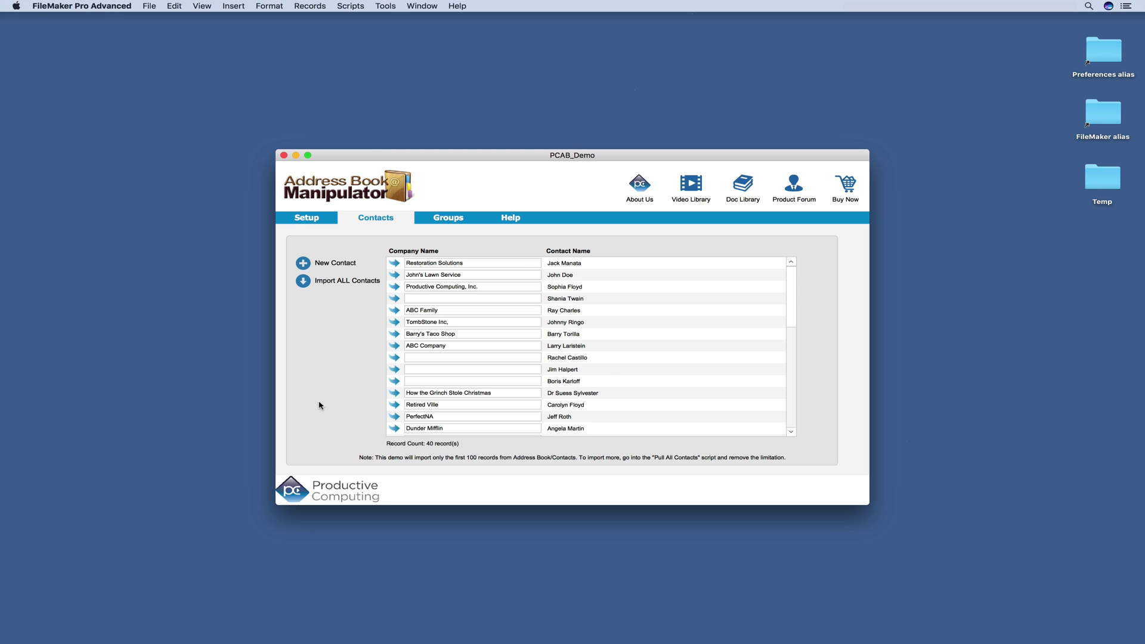
pyautogui.click(304, 264)
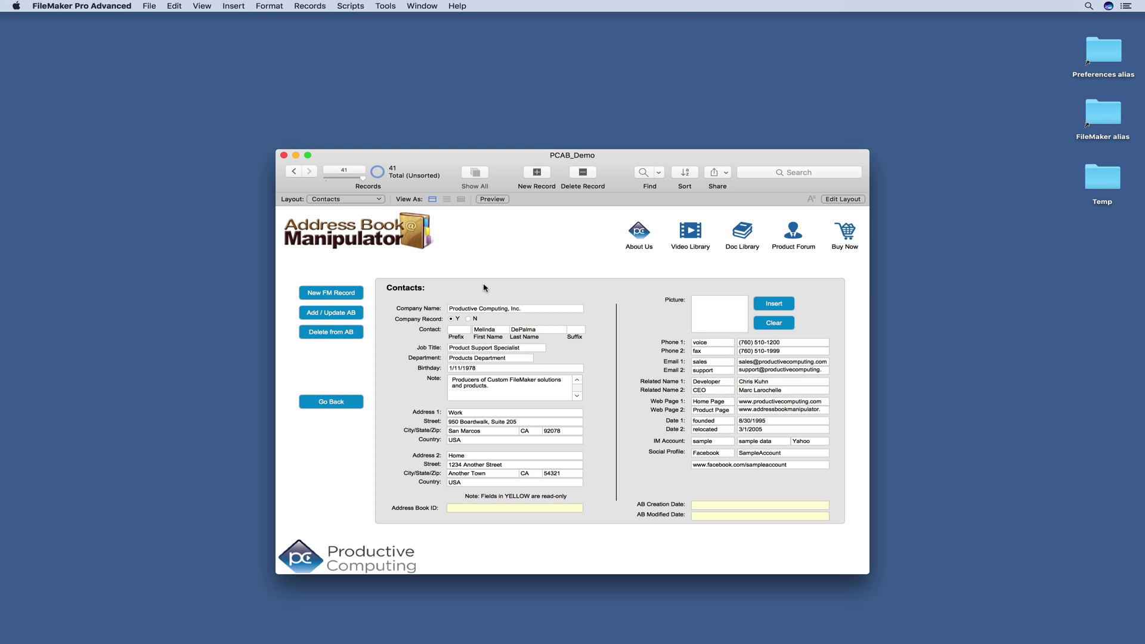
pyautogui.click(504, 331)
pyautogui.press('Tab')
pyautogui.click(332, 314)
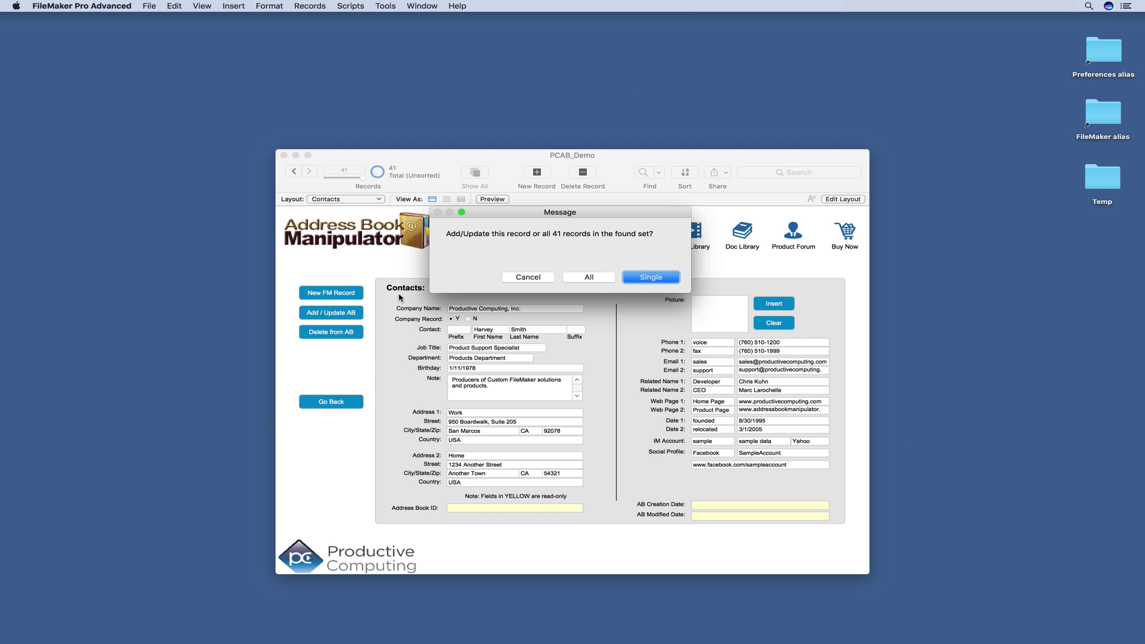
pyautogui.click(650, 277)
# Step: Find the new card in Contacts by searching 'har', then close Contacts and return to FileMaker's list
pyautogui.click(192, 383)
pyautogui.press('super+space')
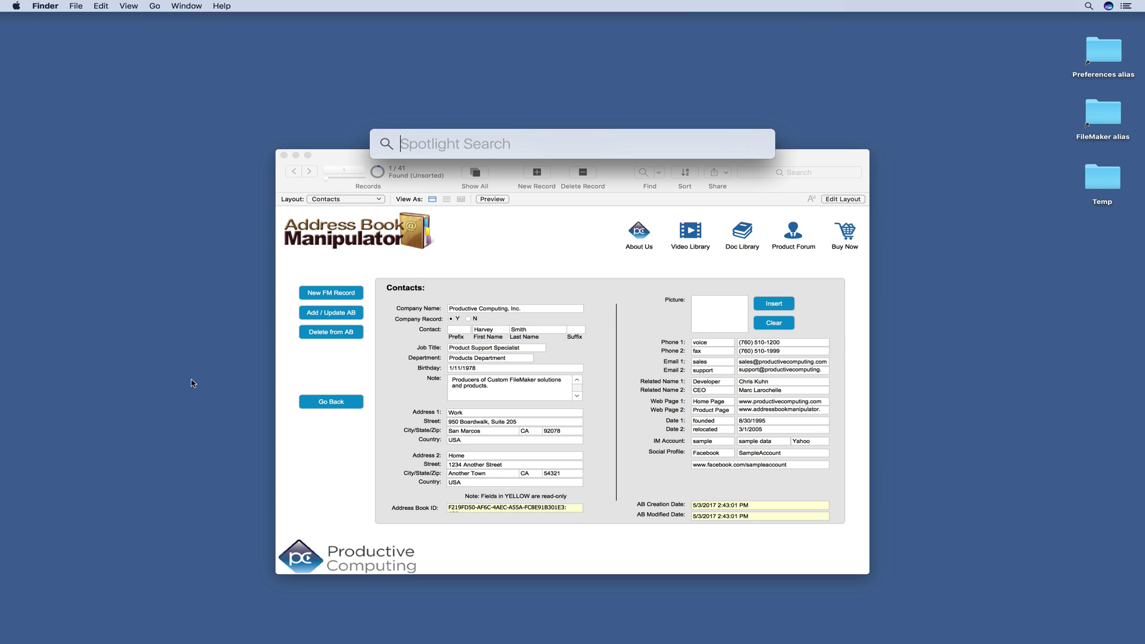
pyautogui.write('Contacts')
pyautogui.press('Return')
pyautogui.write('har')
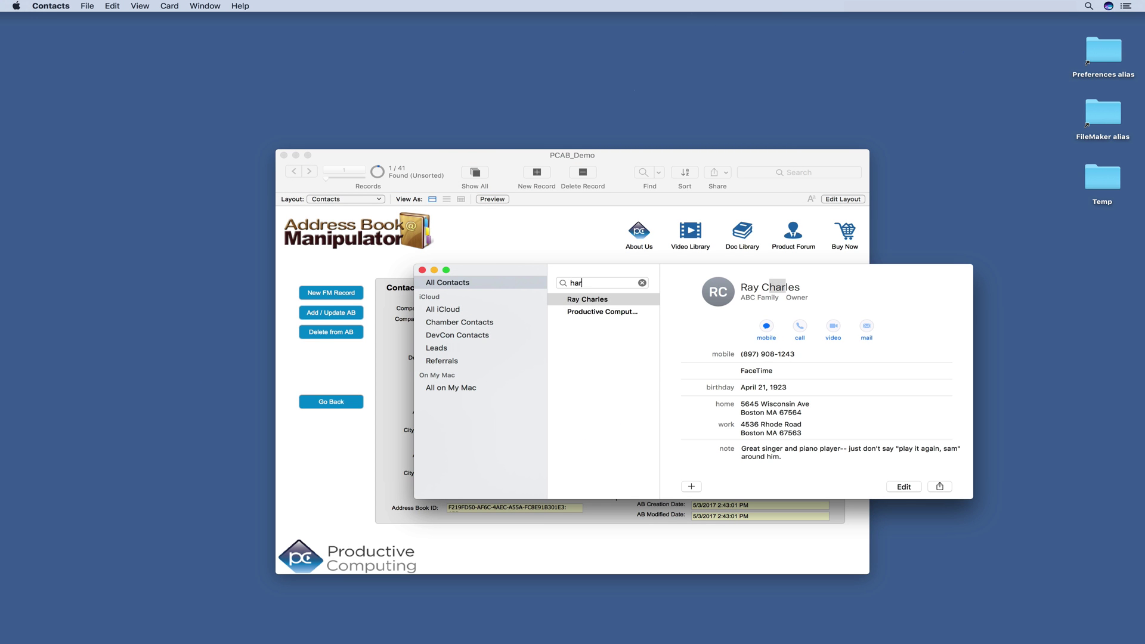
pyautogui.press('Down')
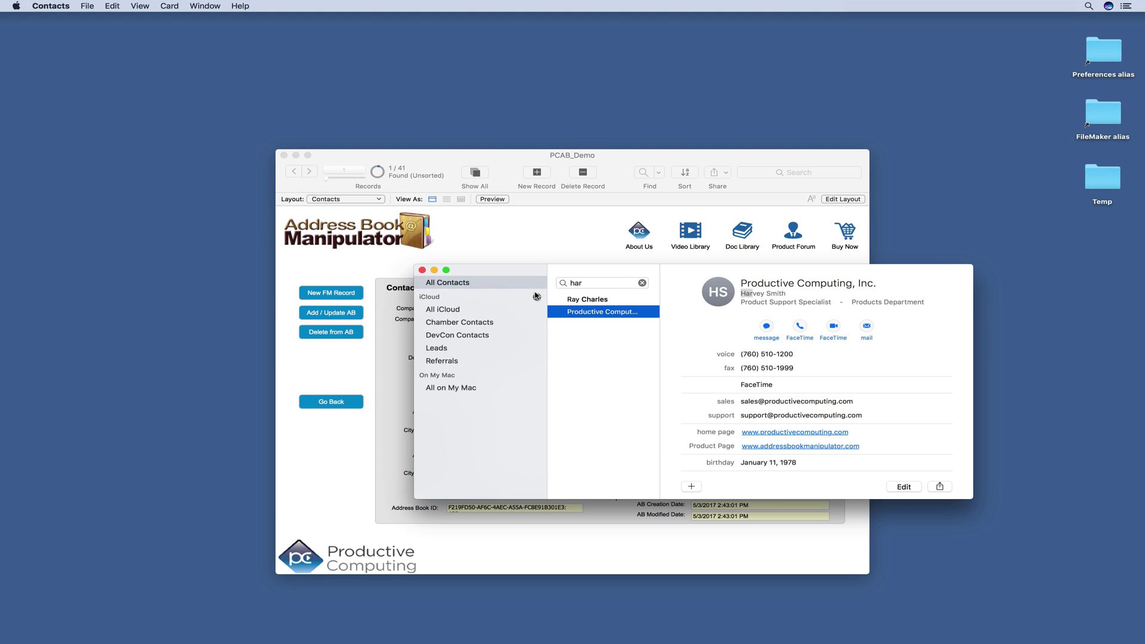
pyautogui.click(422, 270)
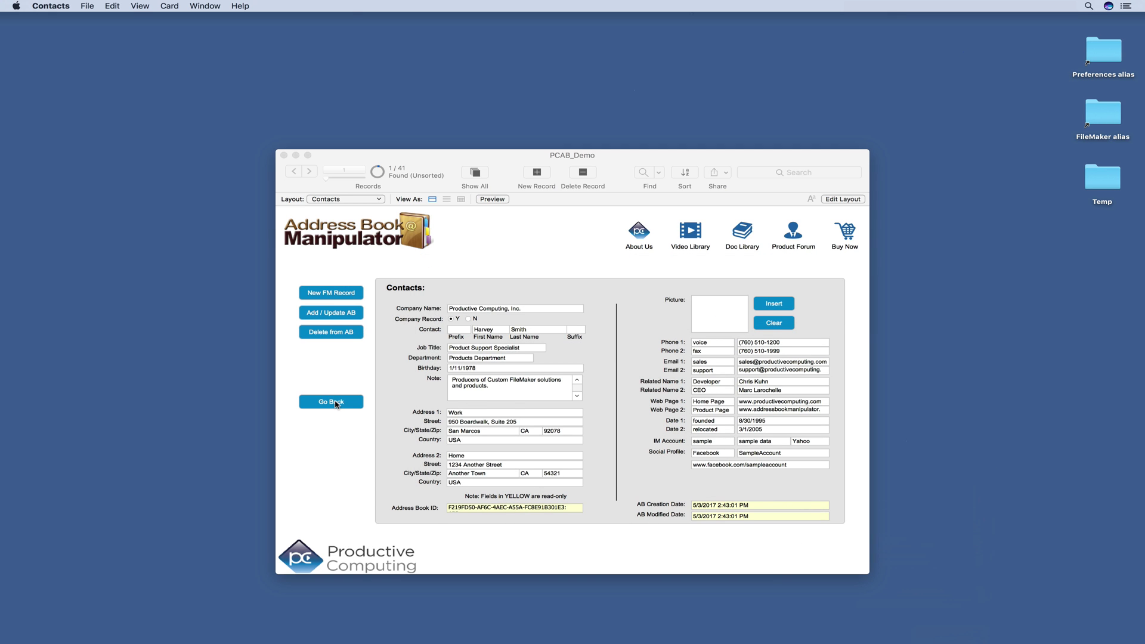
pyautogui.click(337, 405)
pyautogui.click(337, 403)
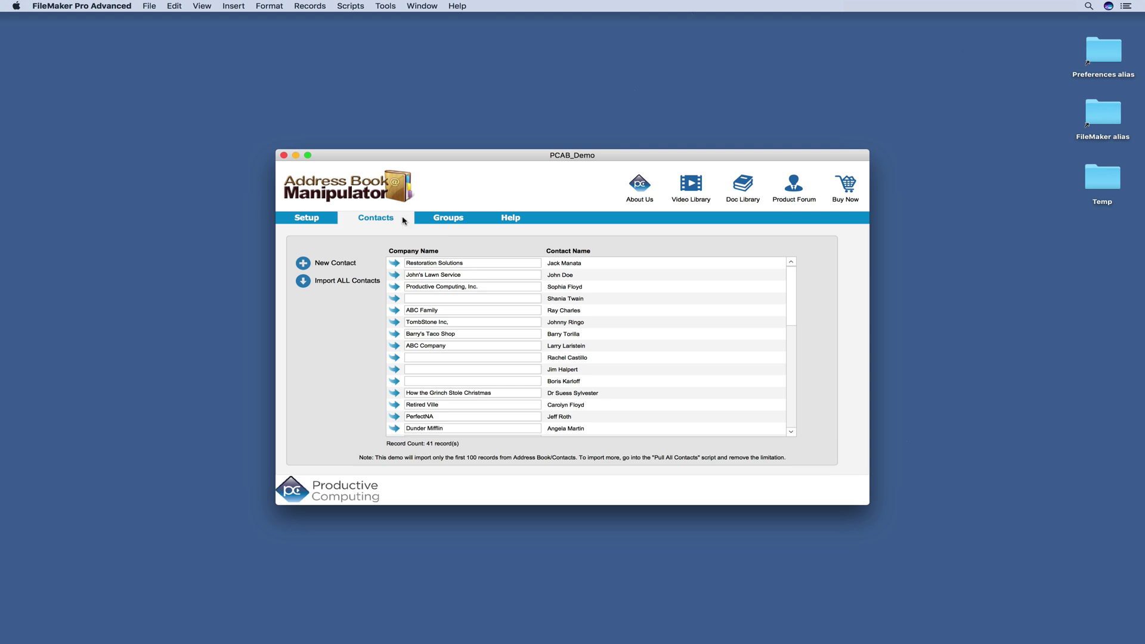
# Step: Switch to the Groups list and import all five groups from the address book
pyautogui.click(445, 219)
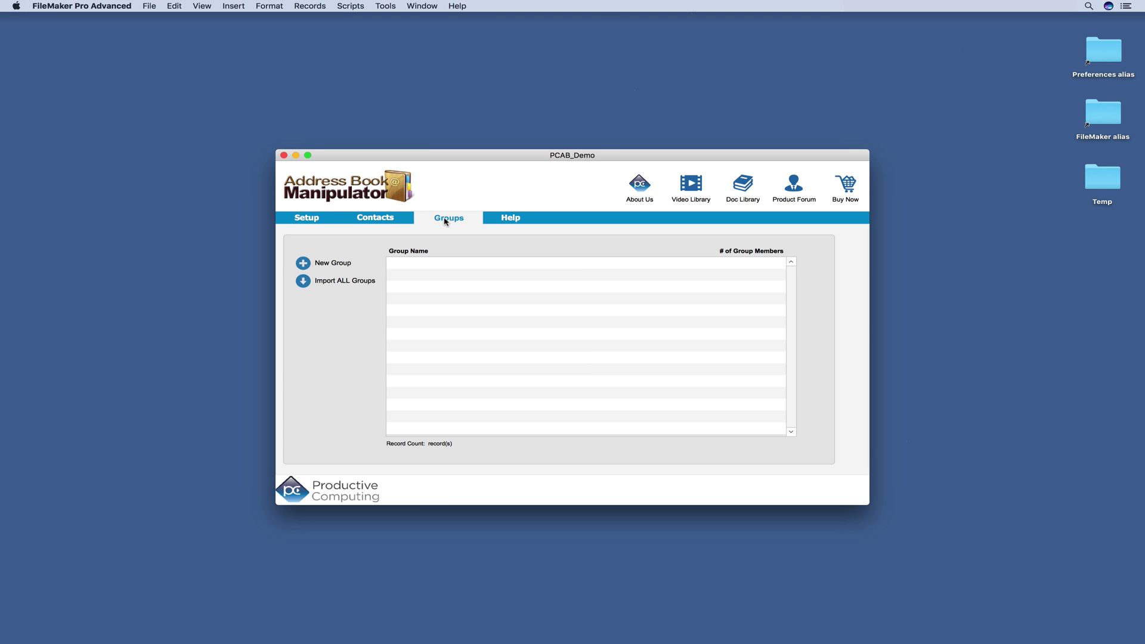
pyautogui.click(303, 281)
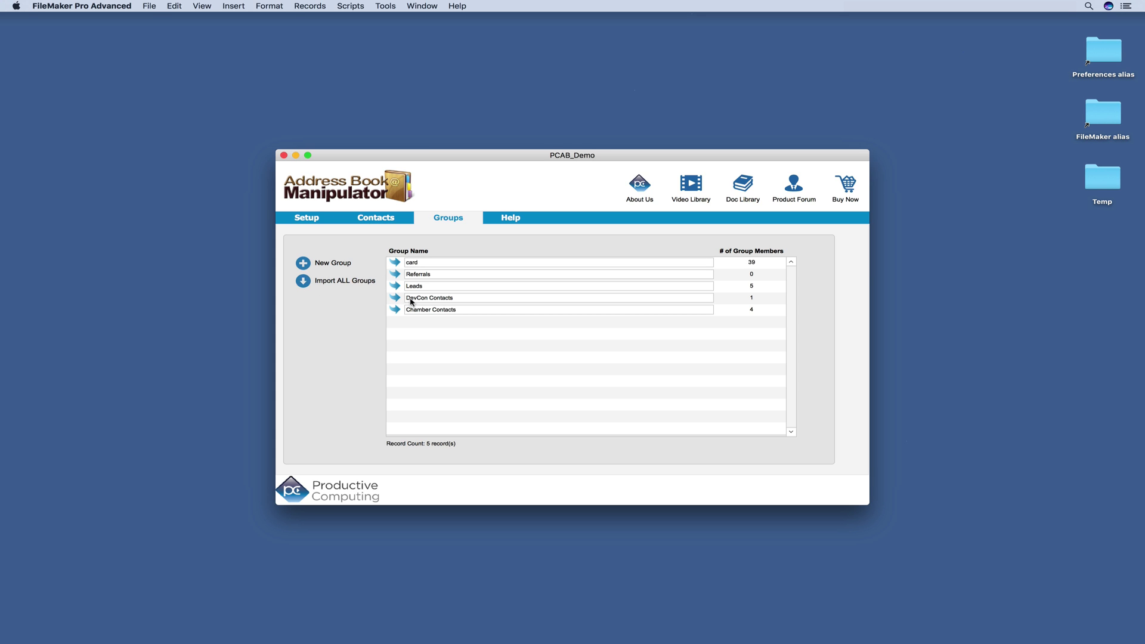
# Step: Open Chamber Contacts, load its four members, view one member's details, then begin adding a member
pyautogui.click(394, 310)
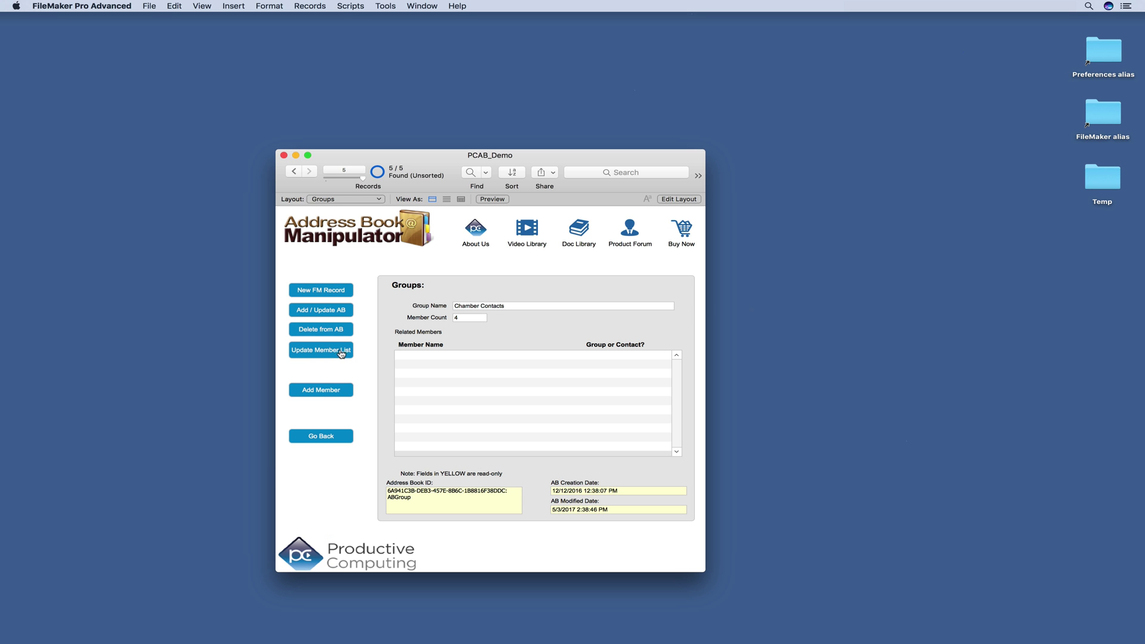
pyautogui.click(341, 352)
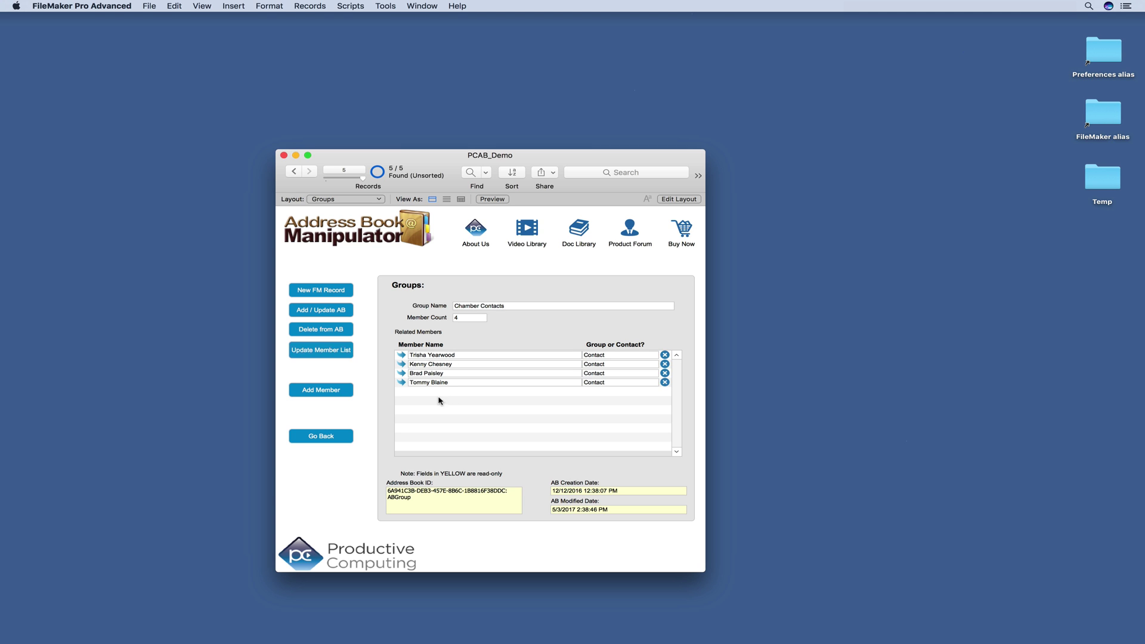
pyautogui.click(403, 373)
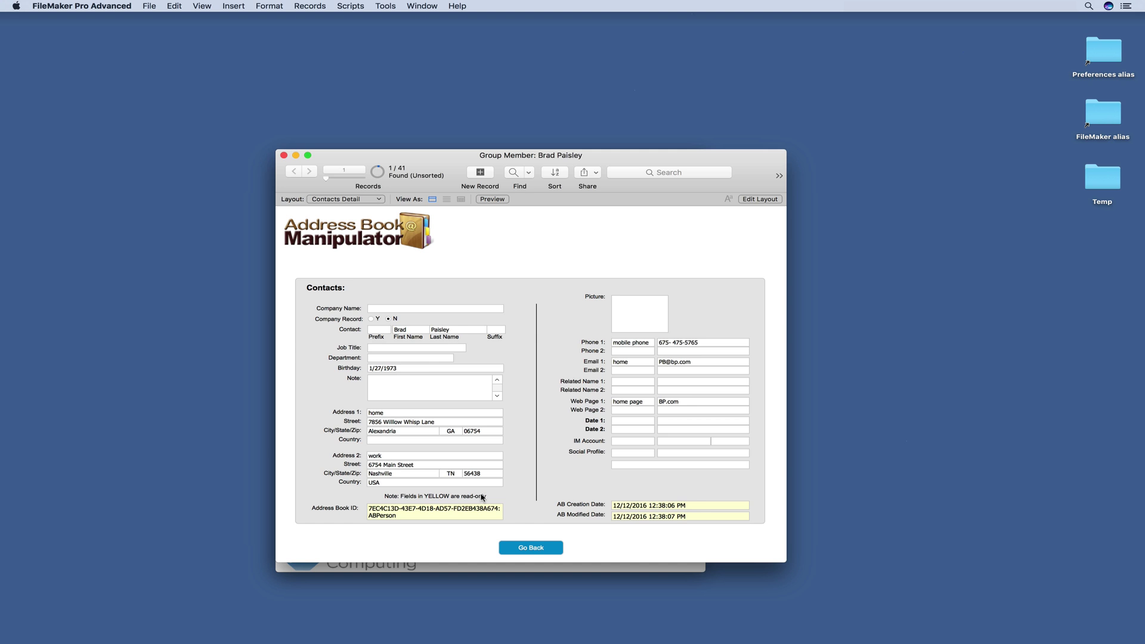
pyautogui.click(528, 547)
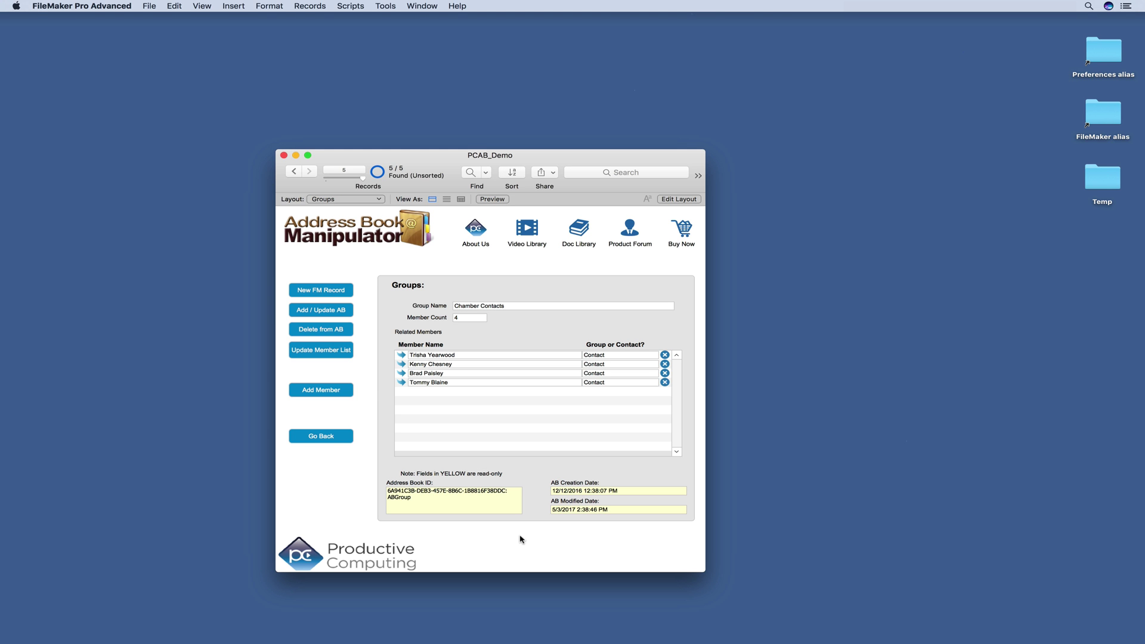
pyautogui.click(327, 391)
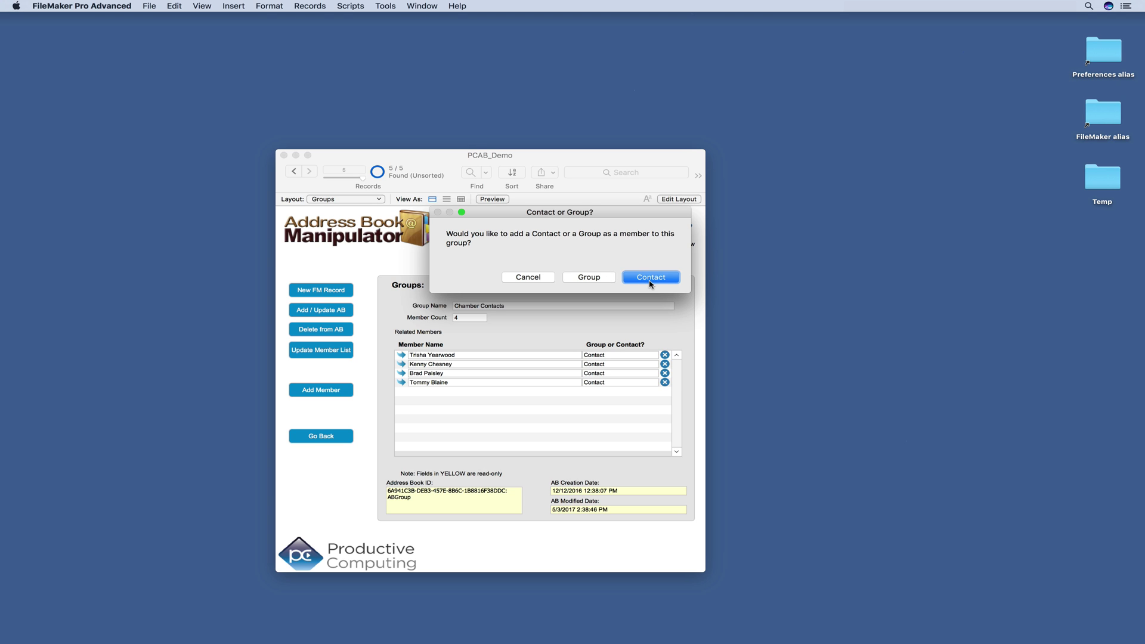
# Step: Link a chosen contact as Chamber Contacts' fifth member and sync only this group
pyautogui.click(651, 277)
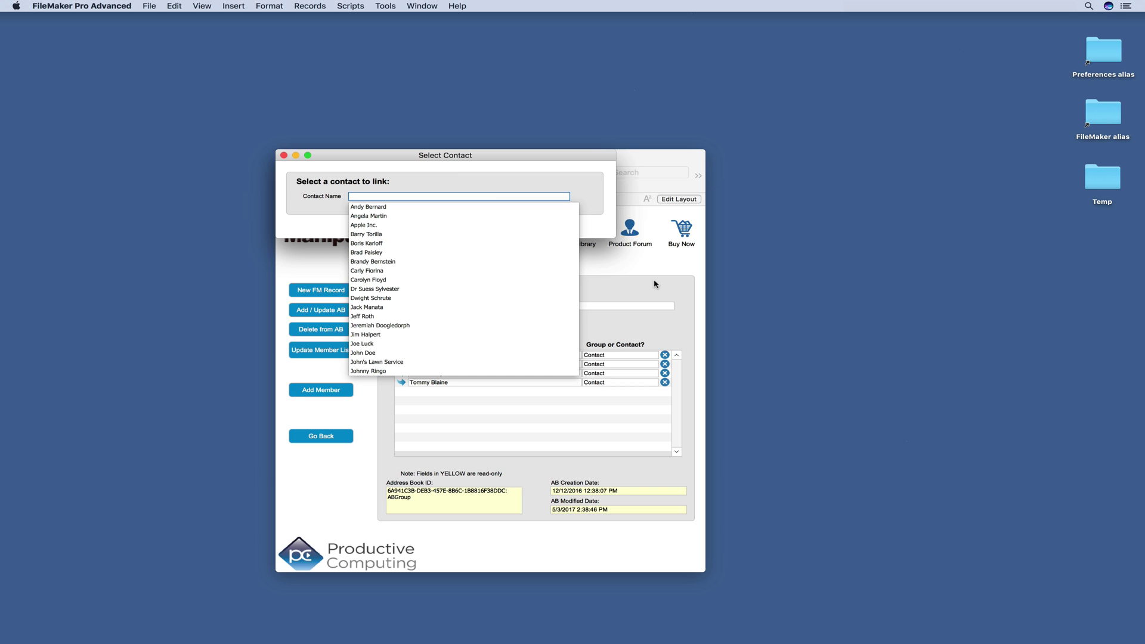
pyautogui.click(518, 197)
pyautogui.click(379, 316)
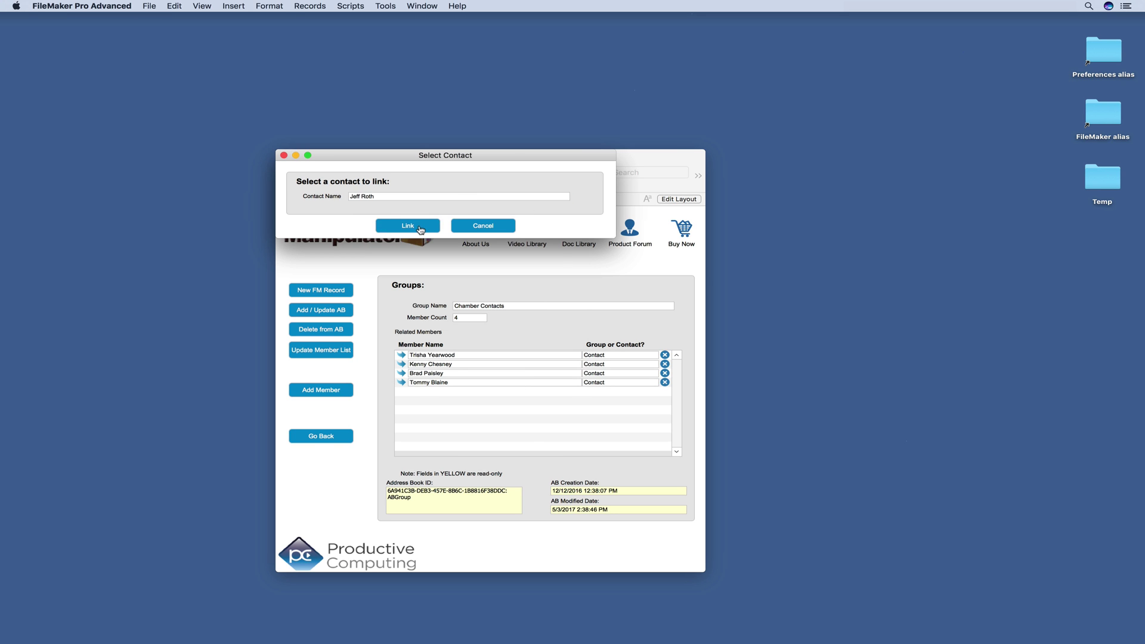
pyautogui.click(419, 231)
pyautogui.click(333, 311)
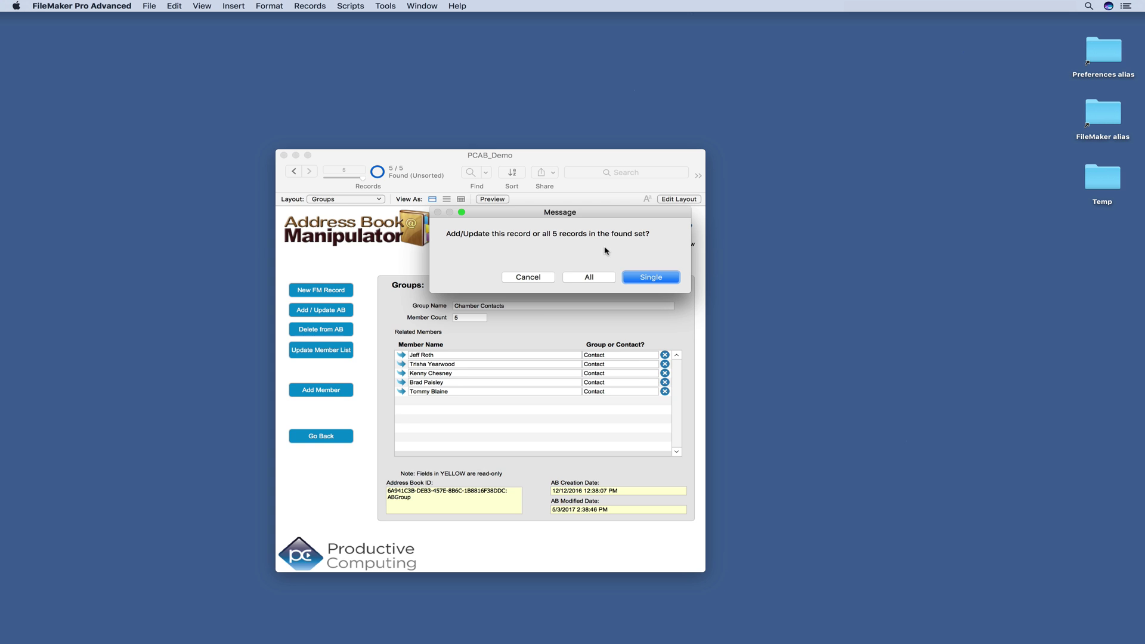
pyautogui.click(653, 280)
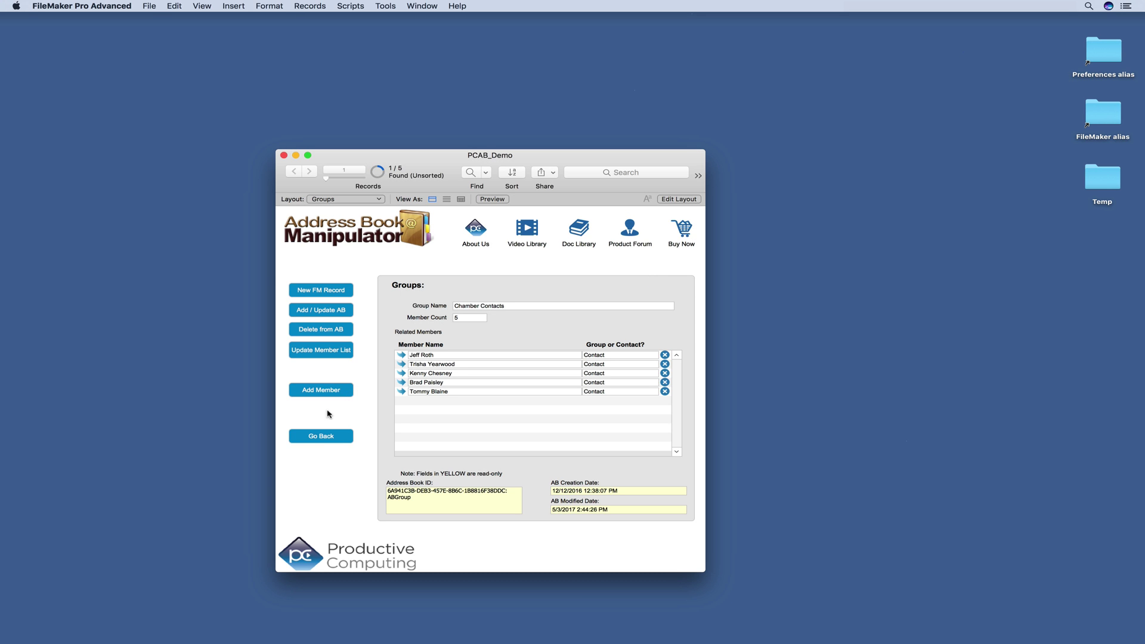
# Step: Confirm in Contacts that Chamber Contacts holds five members including the new card, then return to FileMaker
pyautogui.click(330, 435)
pyautogui.press('super+space')
pyautogui.write('con')
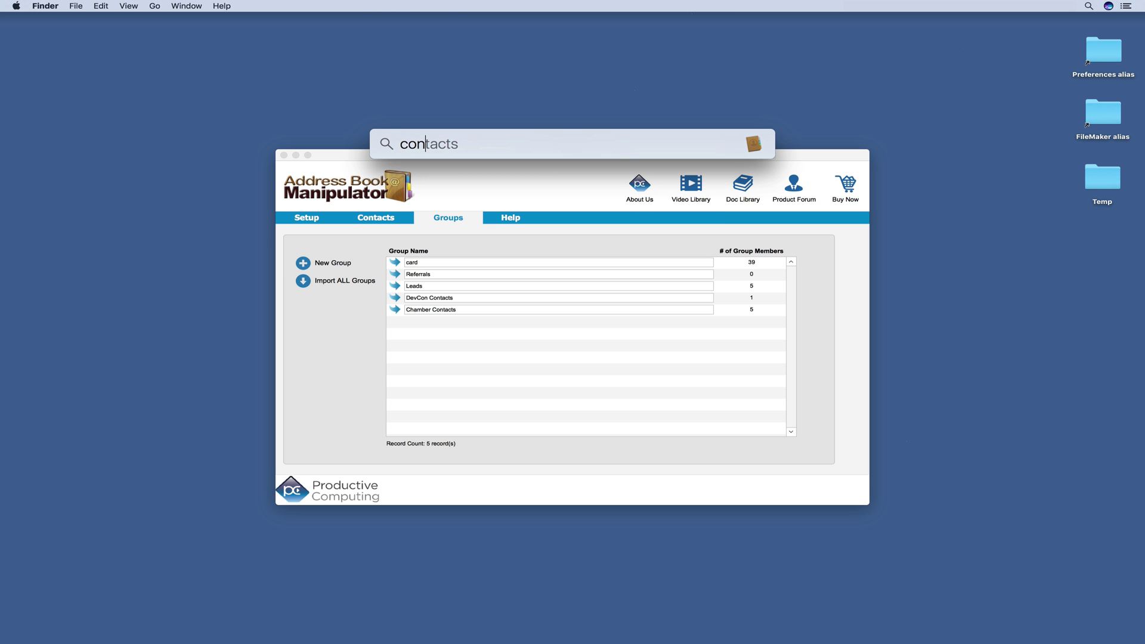
pyautogui.press('Return')
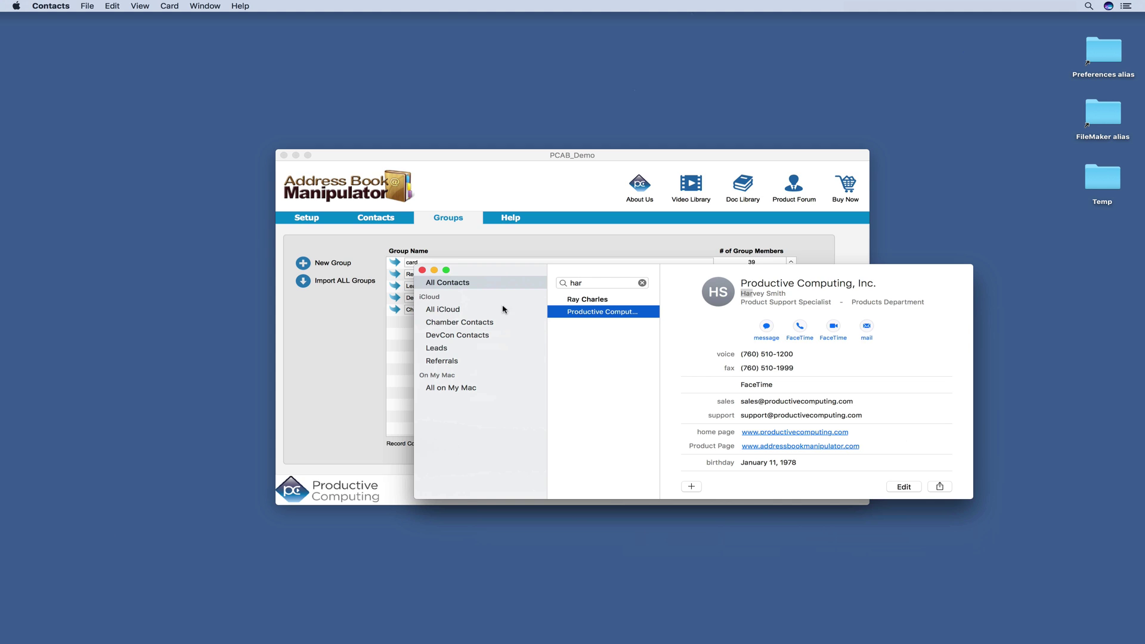
pyautogui.click(475, 324)
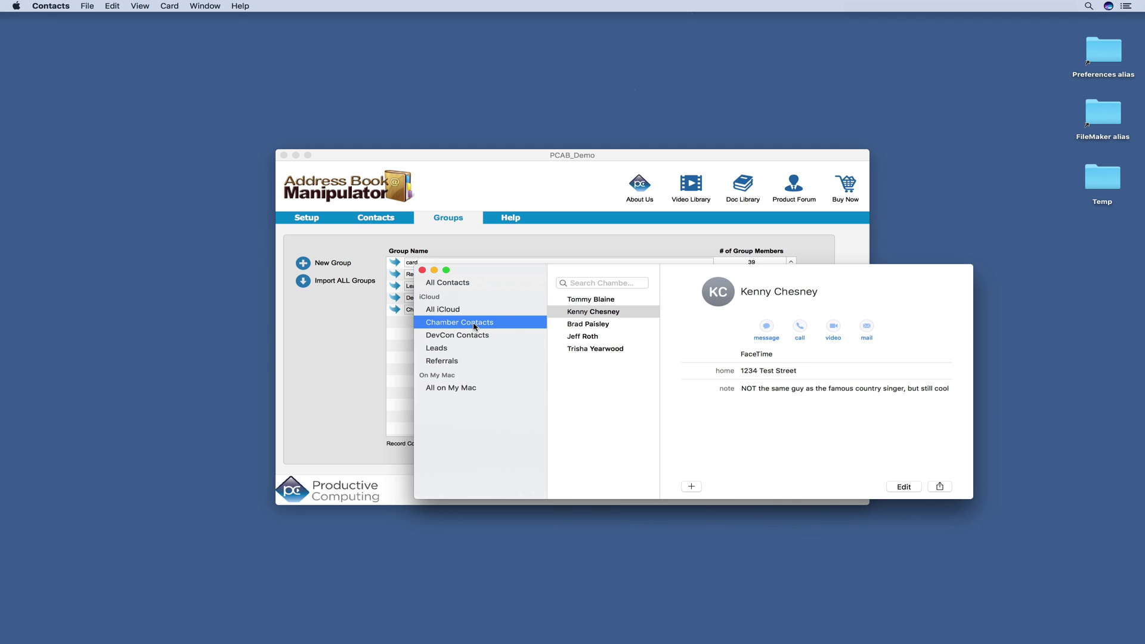
pyautogui.click(584, 338)
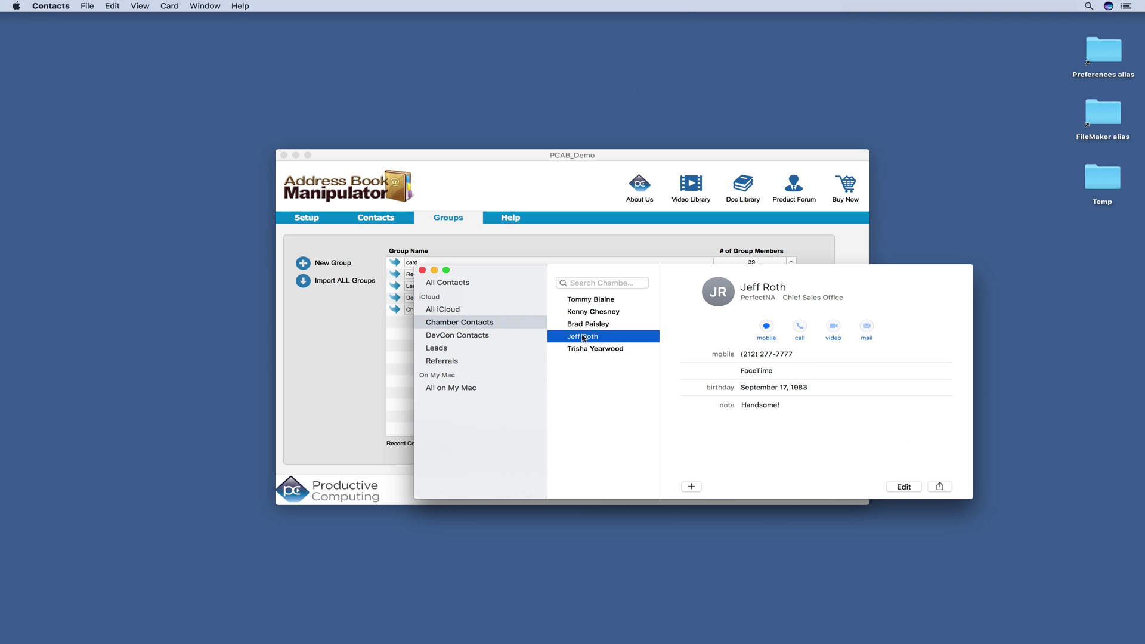
pyautogui.click(435, 272)
pyautogui.click(318, 356)
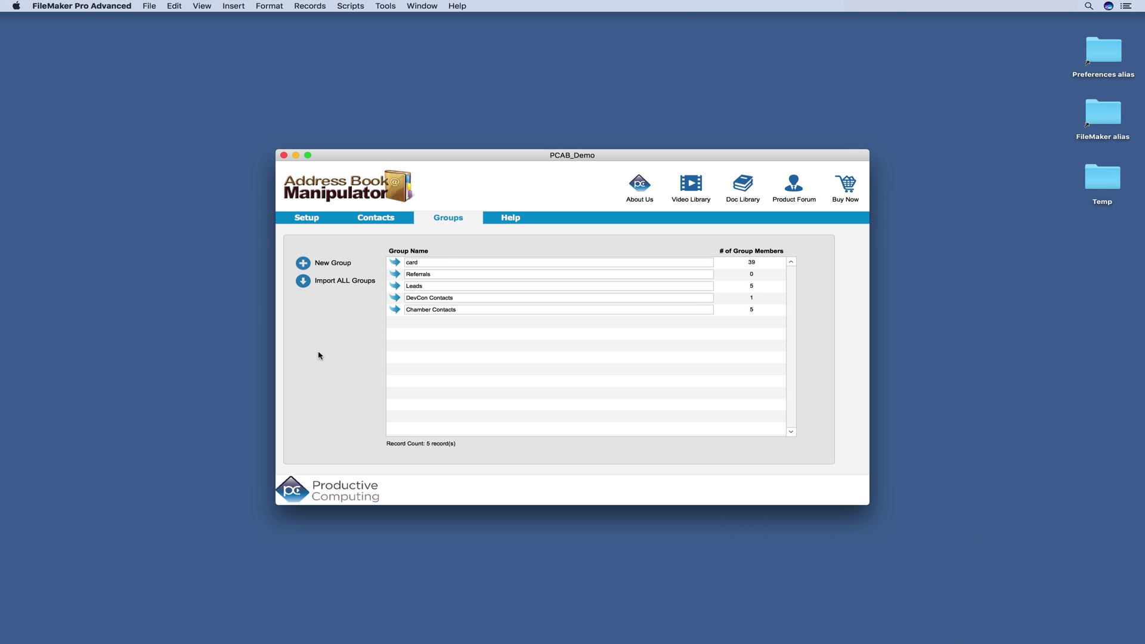
# Step: Create Sample Group, sync only that record to the address book, then try Delete from AB and dismiss the alert
pyautogui.click(305, 264)
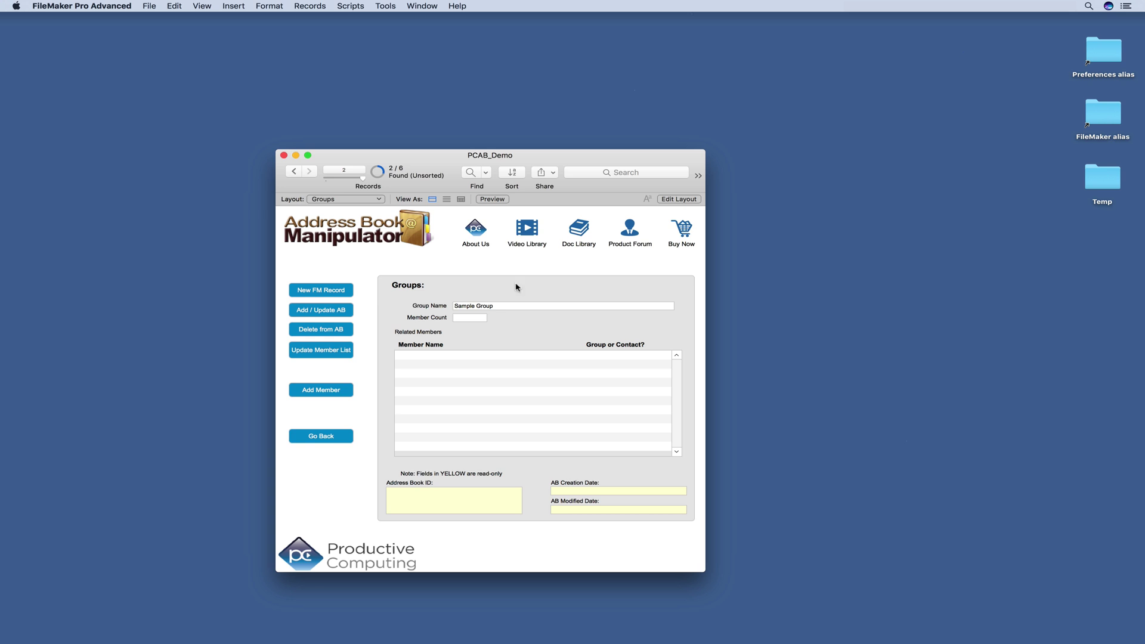
pyautogui.click(350, 311)
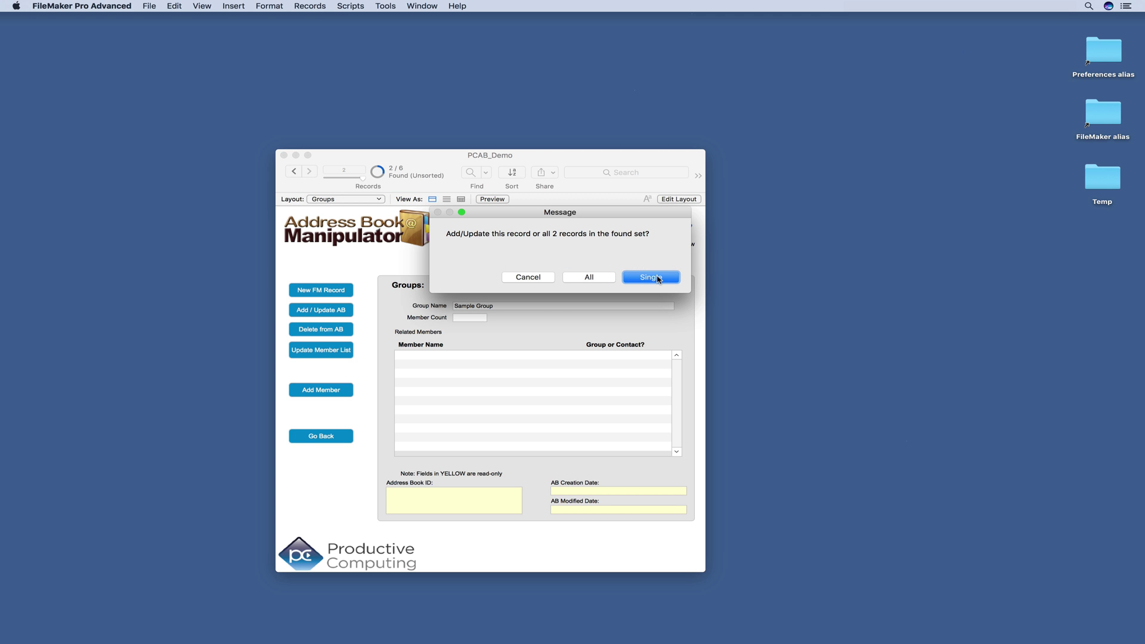
pyautogui.click(651, 278)
pyautogui.click(334, 331)
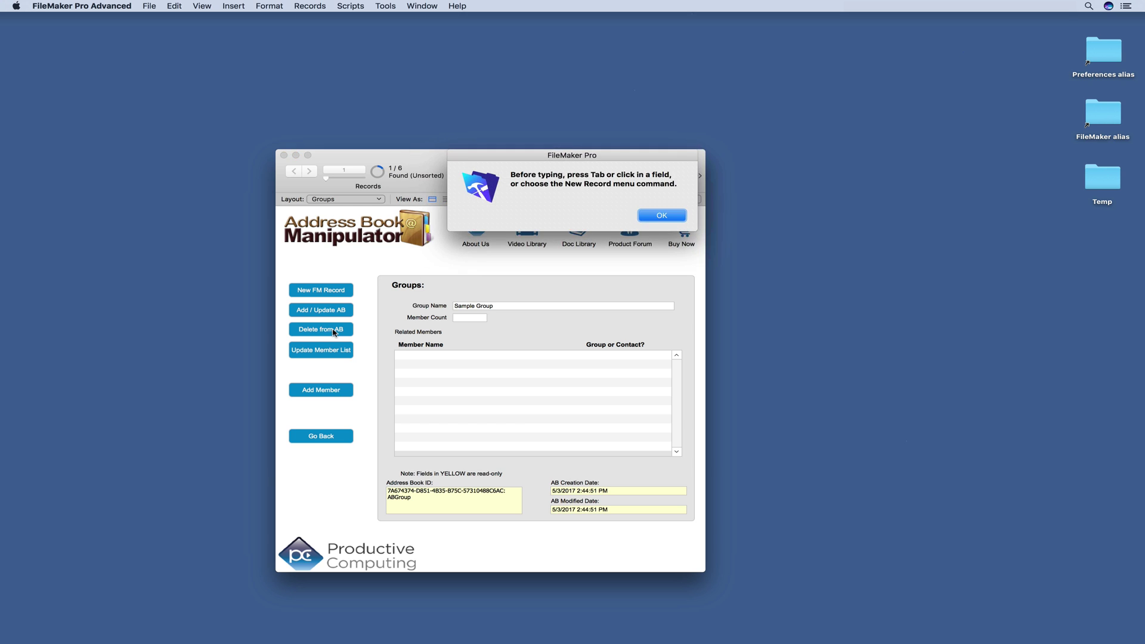
pyautogui.press('Return')
# Step: Check in Contacts that Sample Group exists with no cards, then bring the FileMaker record forward
pyautogui.click(823, 361)
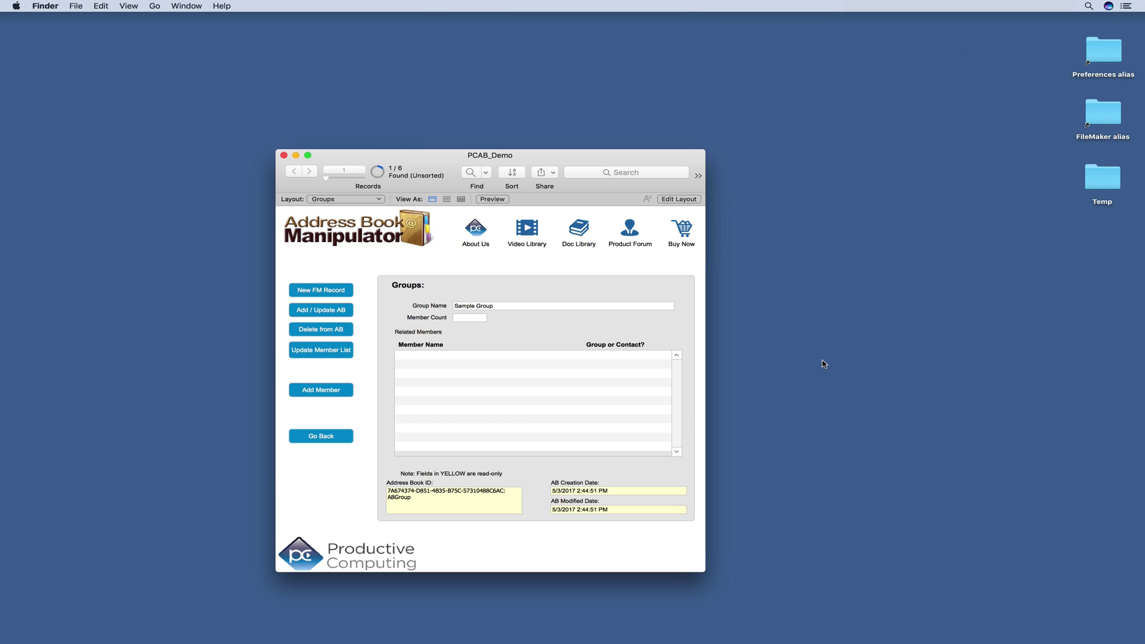
pyautogui.press('super+space')
pyautogui.write('con')
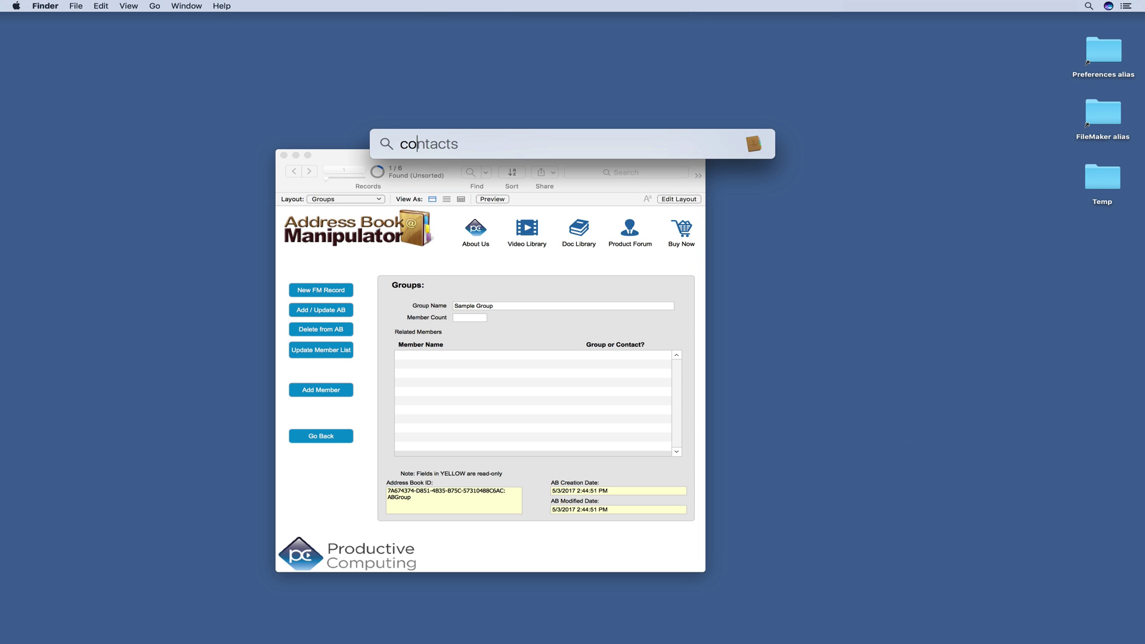
pyautogui.press('Return')
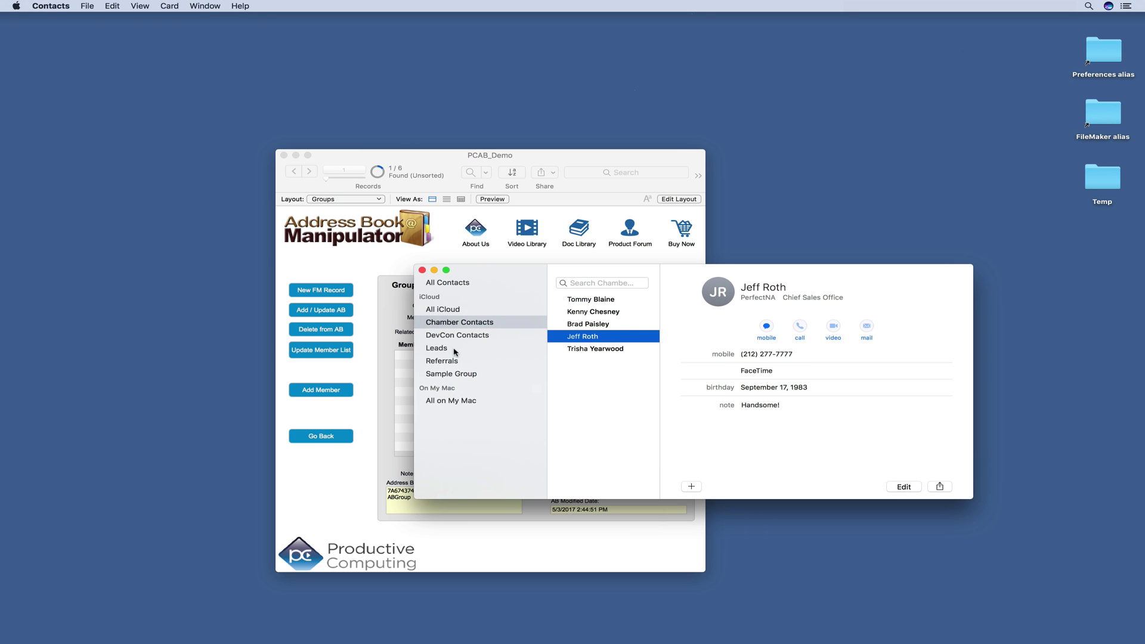
pyautogui.click(462, 374)
pyautogui.click(528, 199)
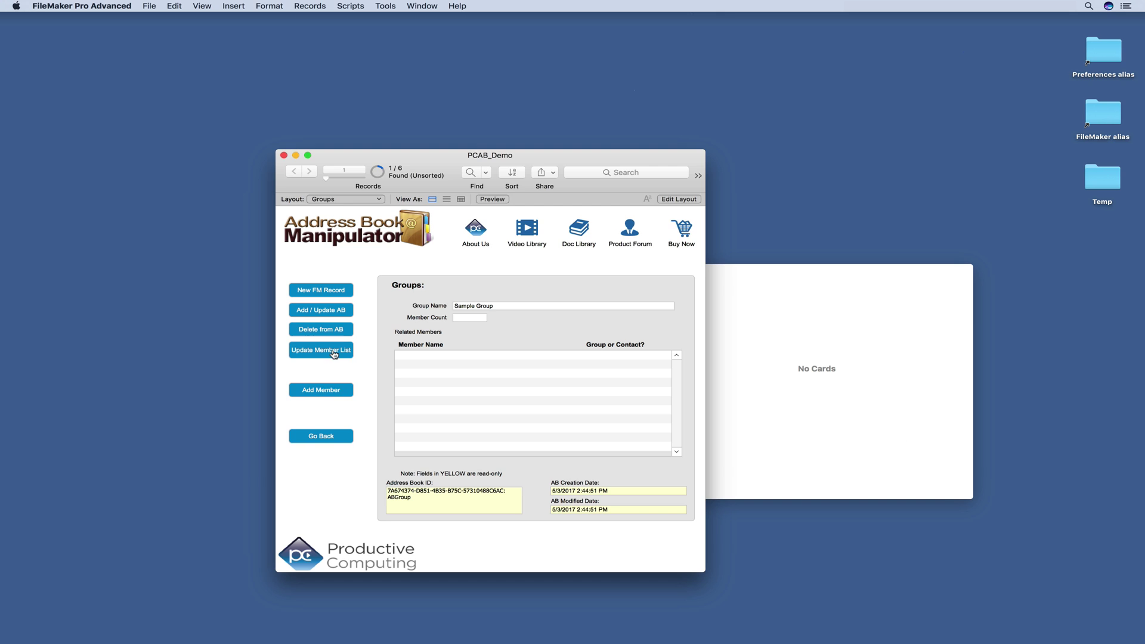
# Step: Add the DevCon Contacts group and one contact as members of Sample Group
pyautogui.click(332, 391)
pyautogui.click(605, 281)
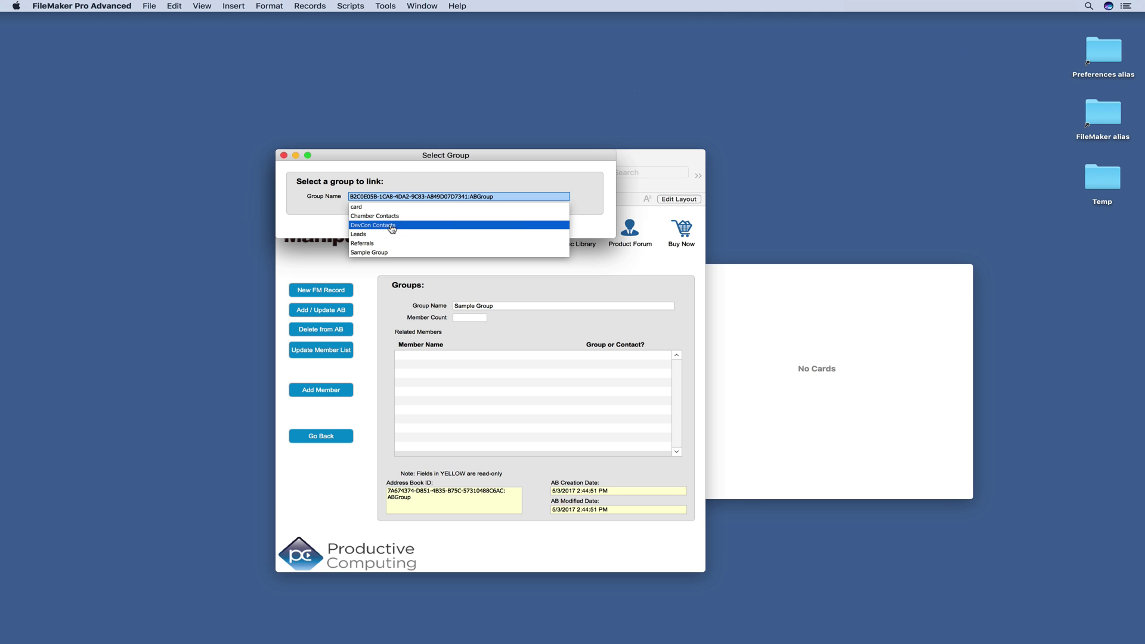
pyautogui.press('Return')
pyautogui.click(397, 226)
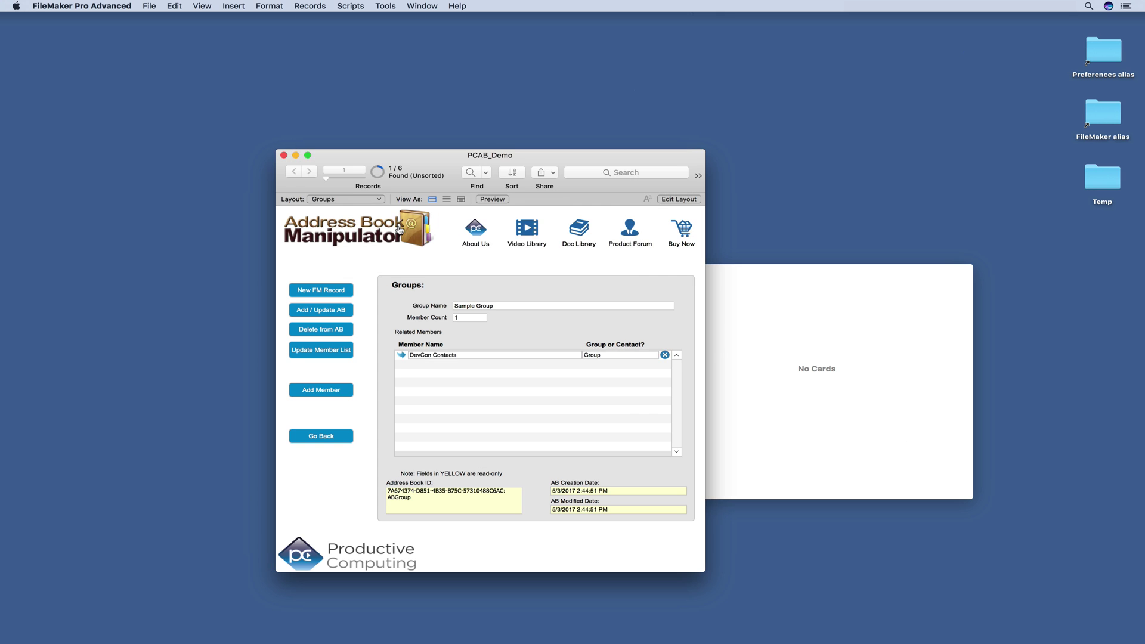
pyautogui.click(325, 391)
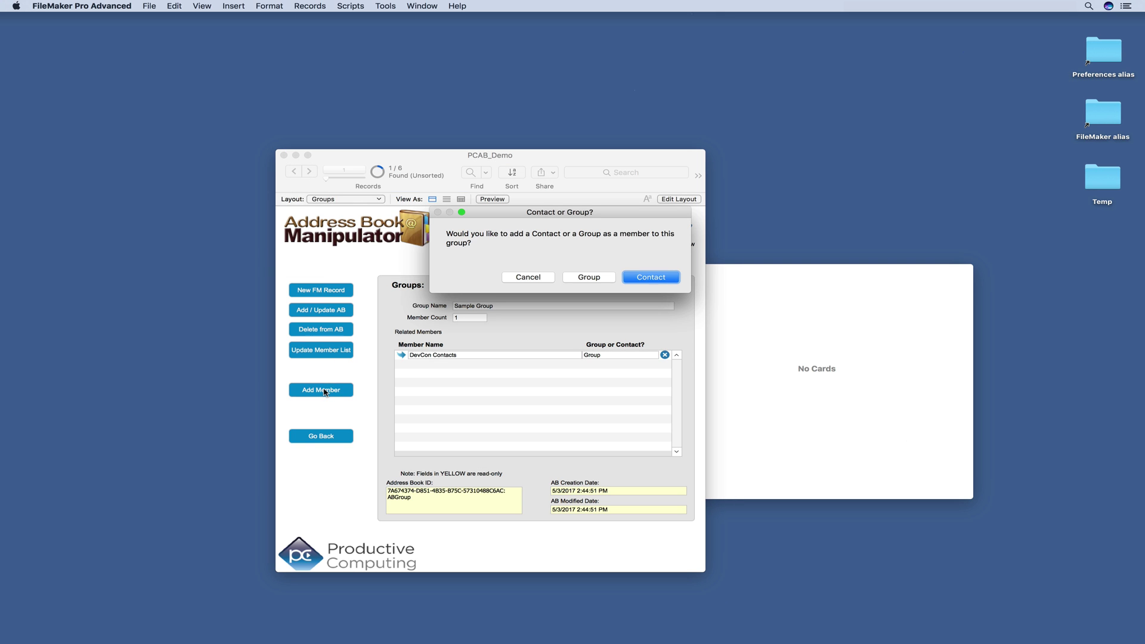
pyautogui.click(649, 282)
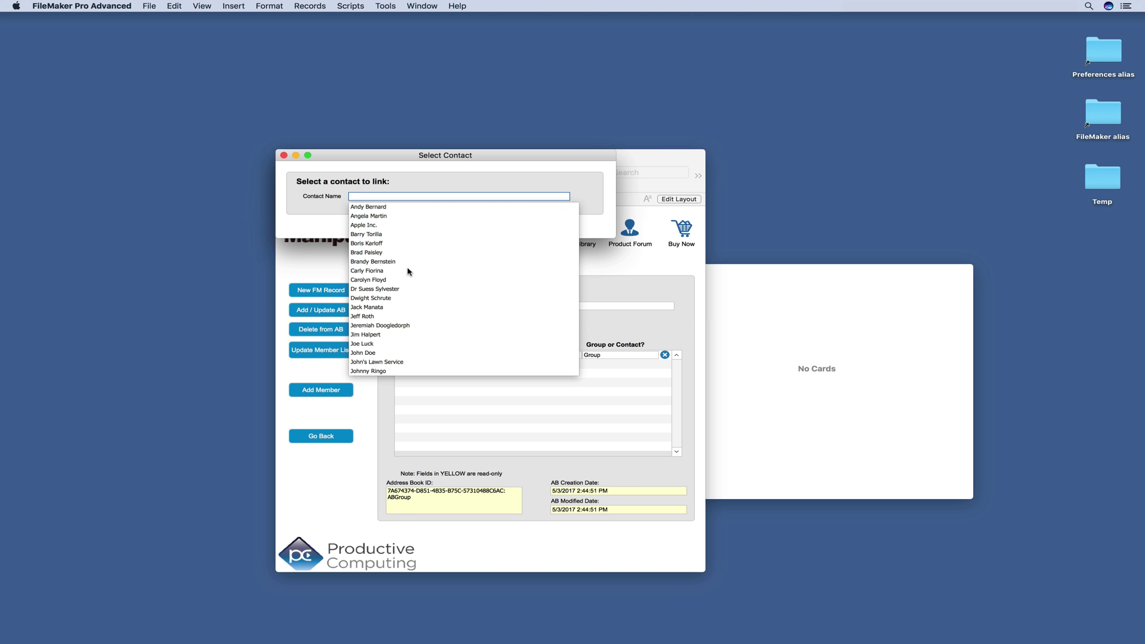
pyautogui.click(379, 281)
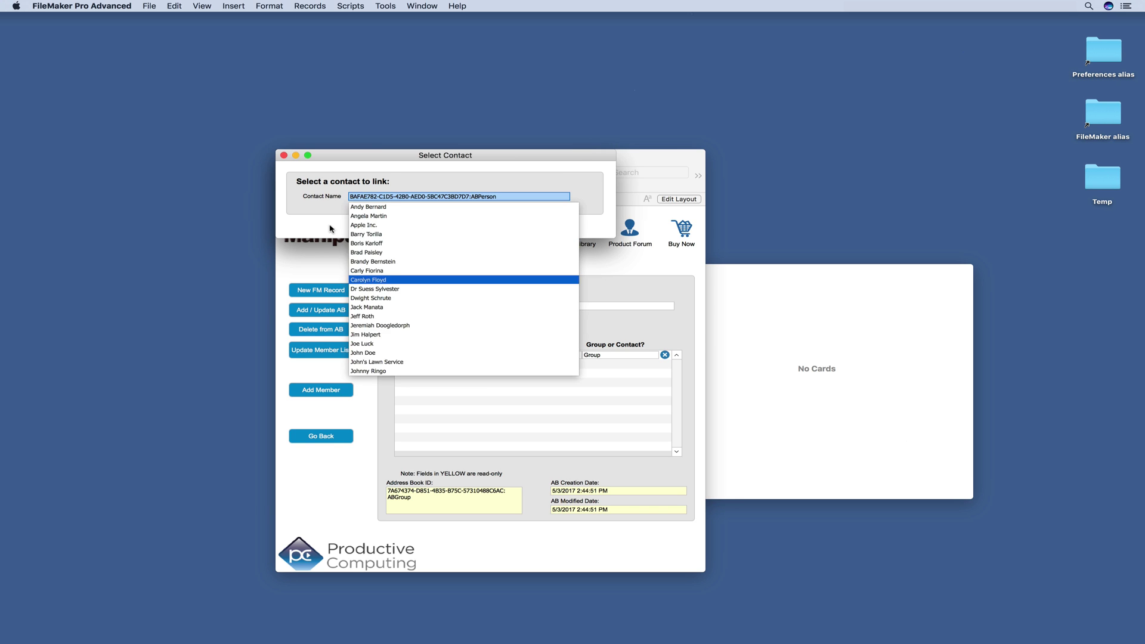
pyautogui.click(417, 231)
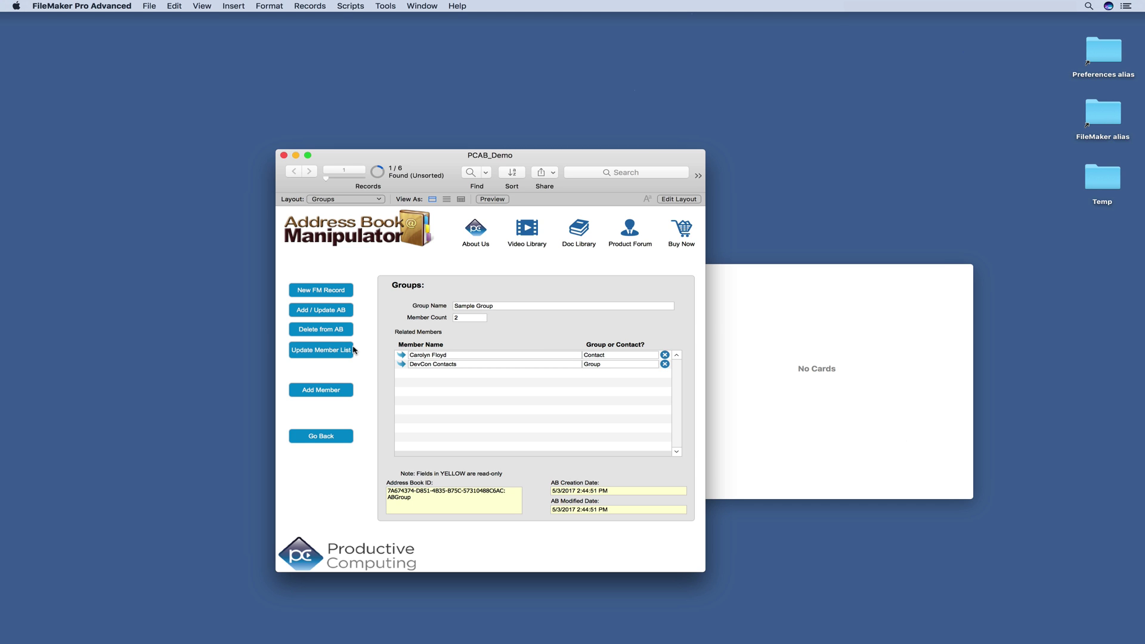
# Step: Sync Sample Group to Contacts, check the new contact and DevCon Contacts members there, then minimize Contacts
pyautogui.click(328, 311)
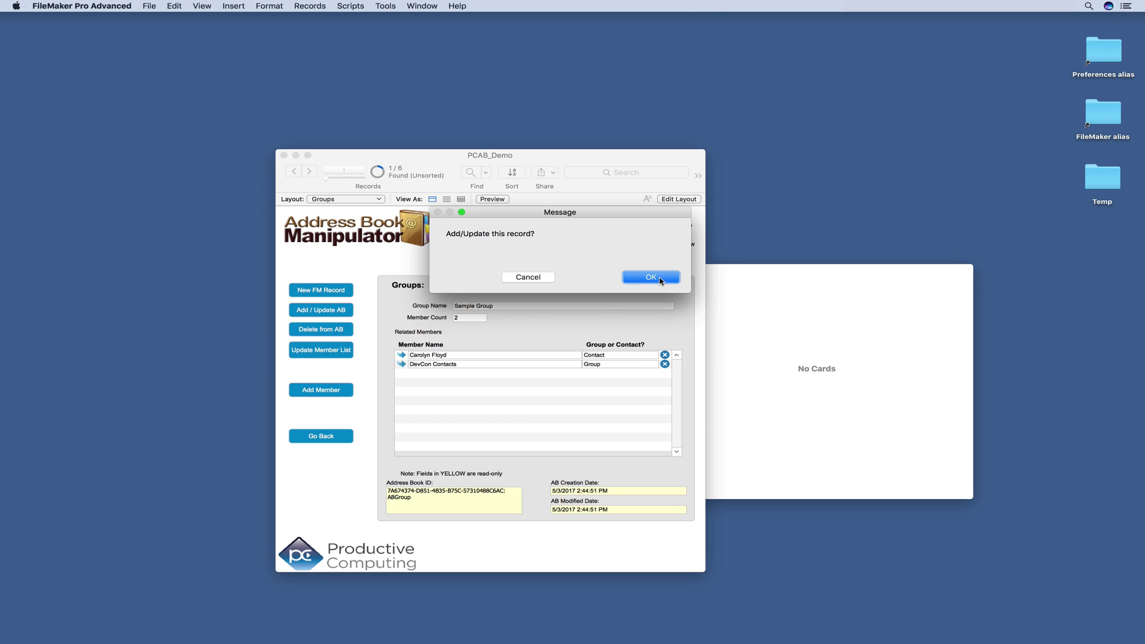
pyautogui.click(650, 277)
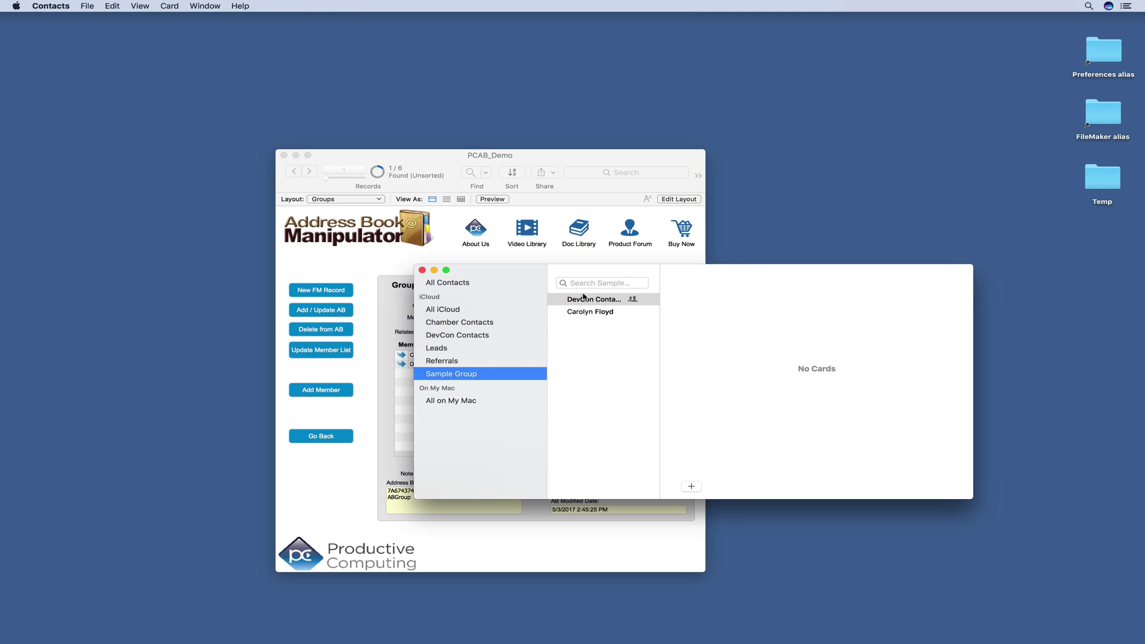
pyautogui.click(584, 311)
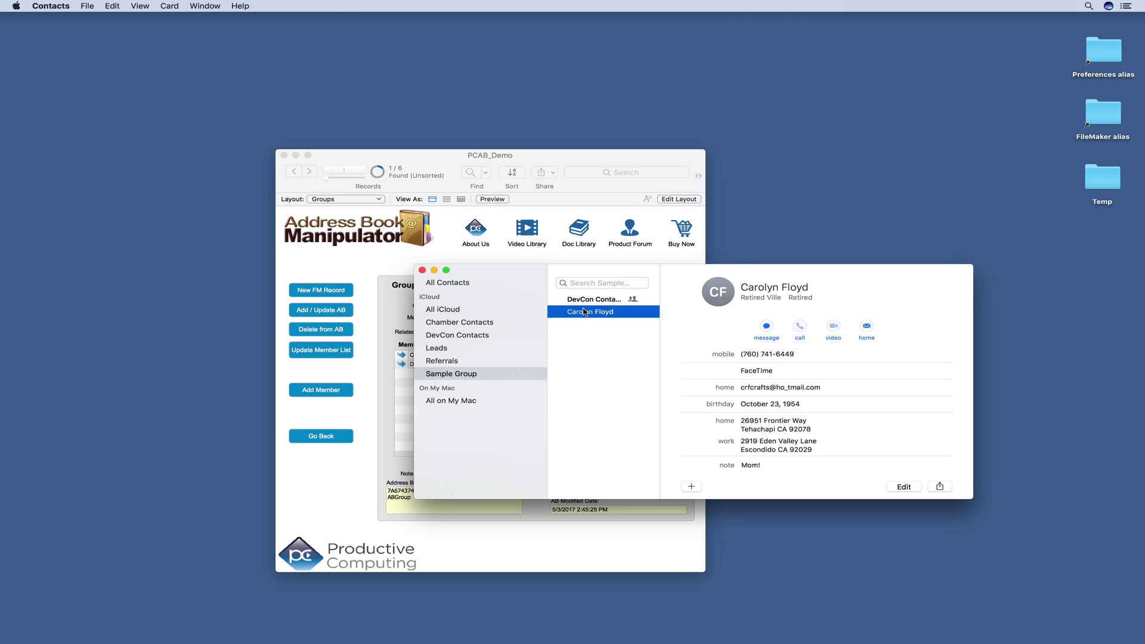
pyautogui.click(588, 301)
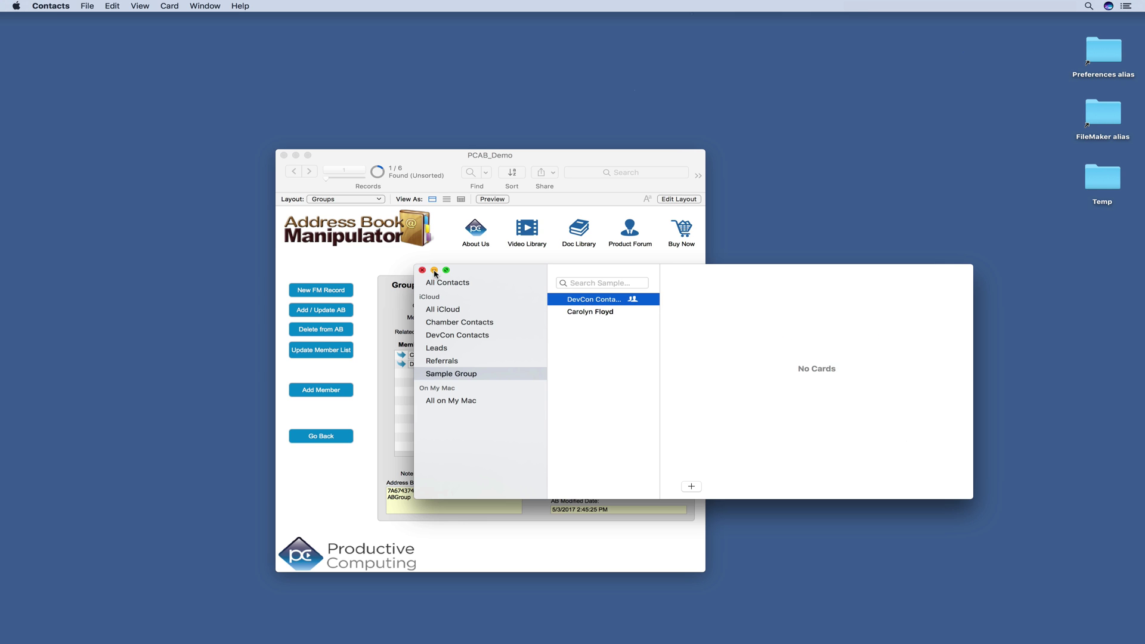
pyautogui.click(434, 271)
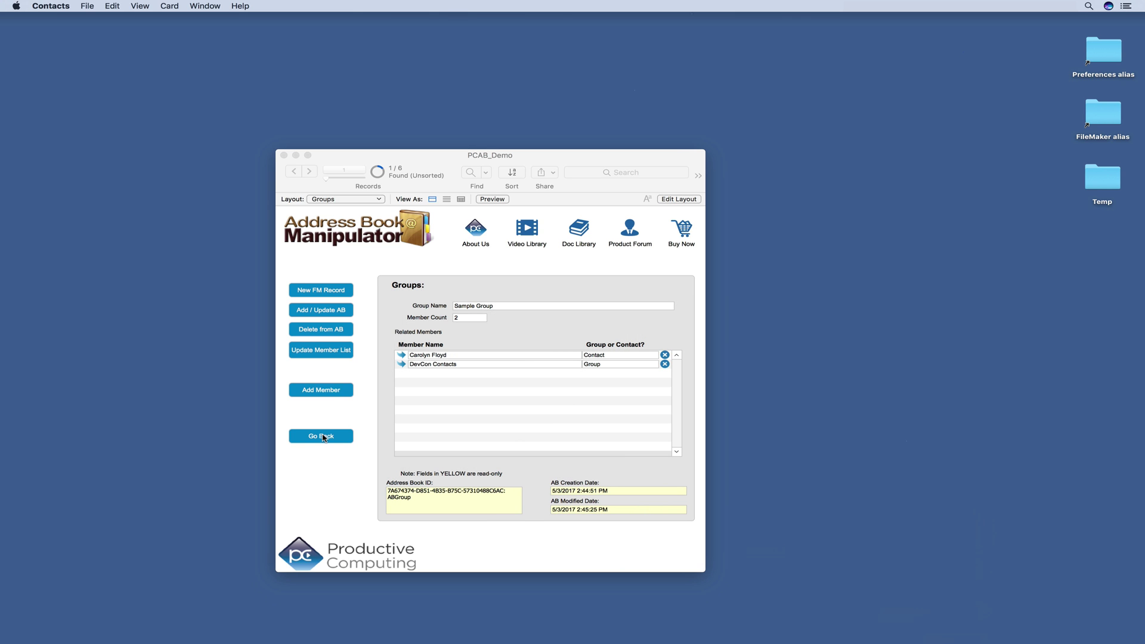
# Step: Open Sample Group from the groups list and permanently delete it from the address book
pyautogui.click(322, 438)
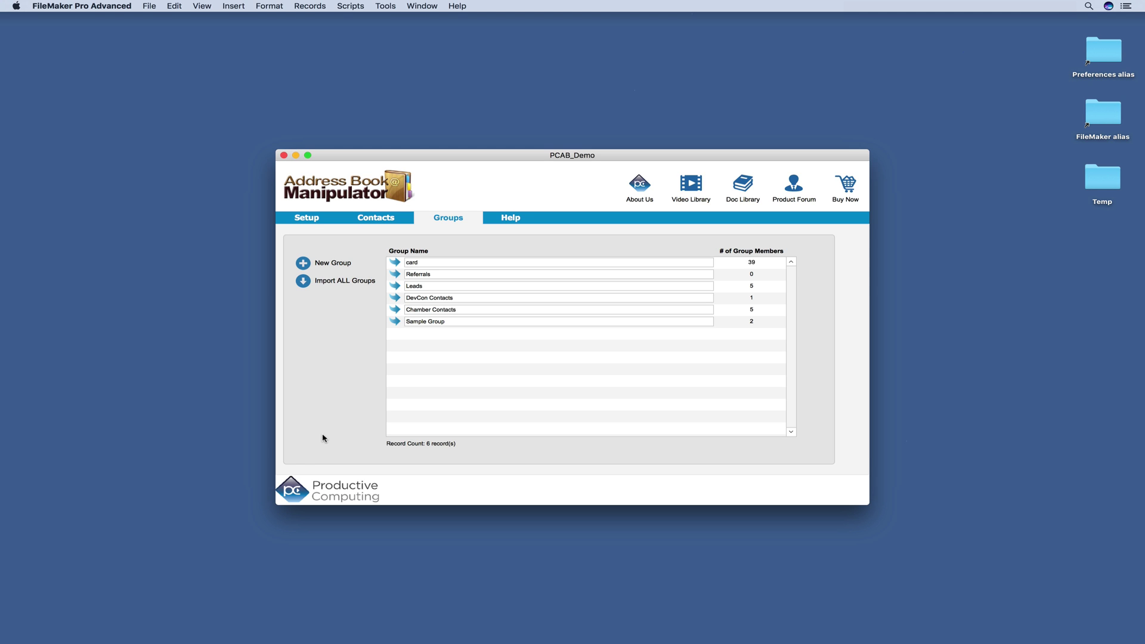
pyautogui.click(395, 321)
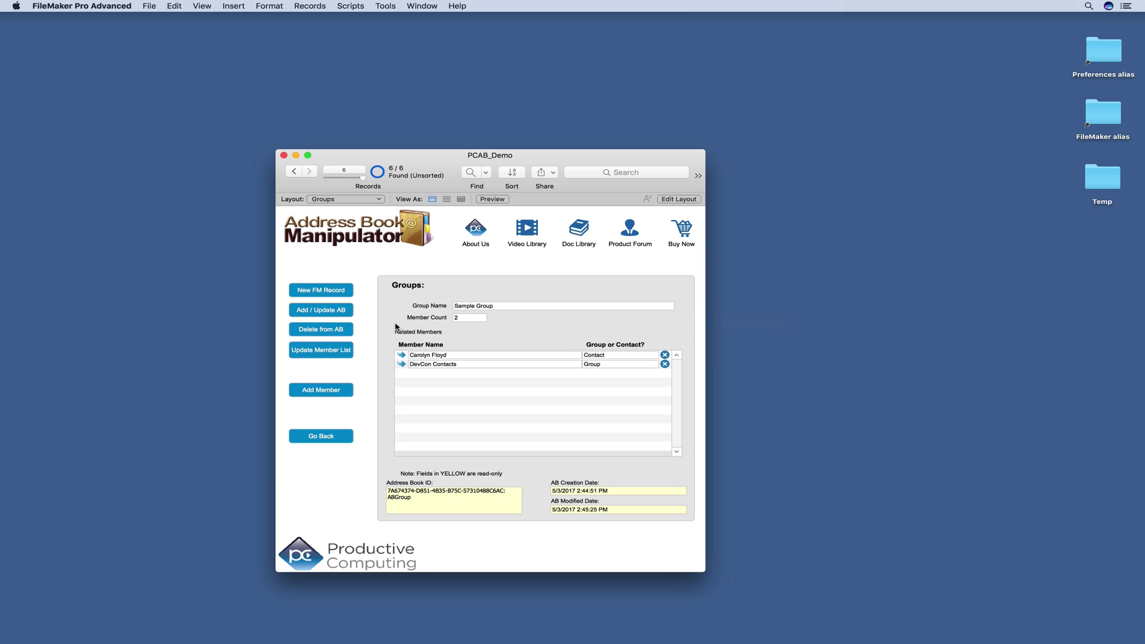
pyautogui.click(322, 331)
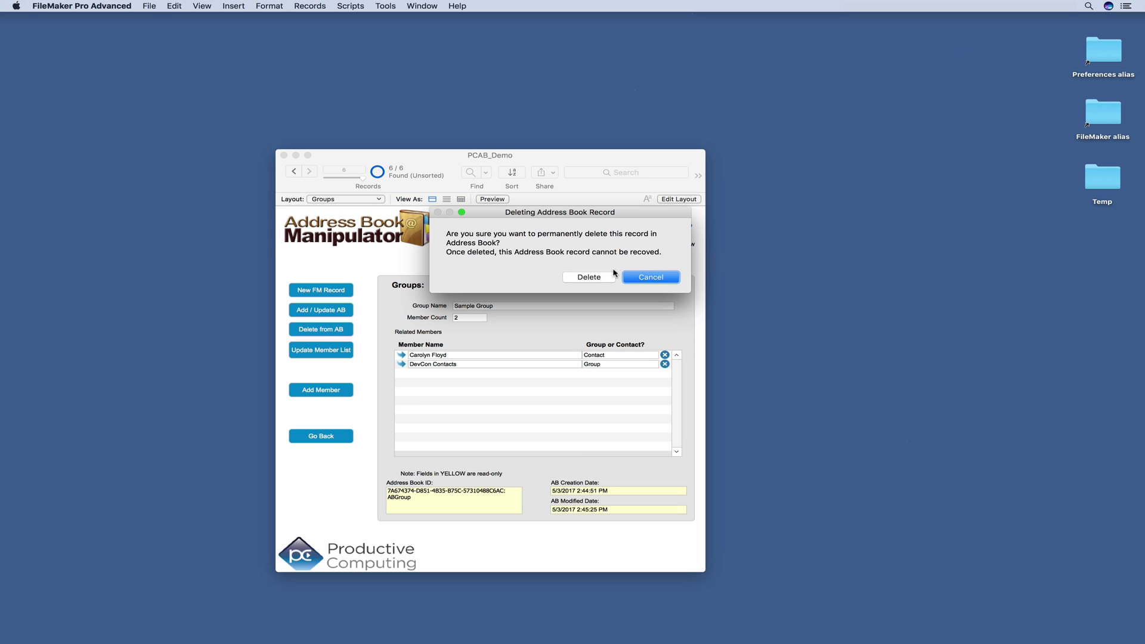
pyautogui.click(613, 277)
pyautogui.click(666, 281)
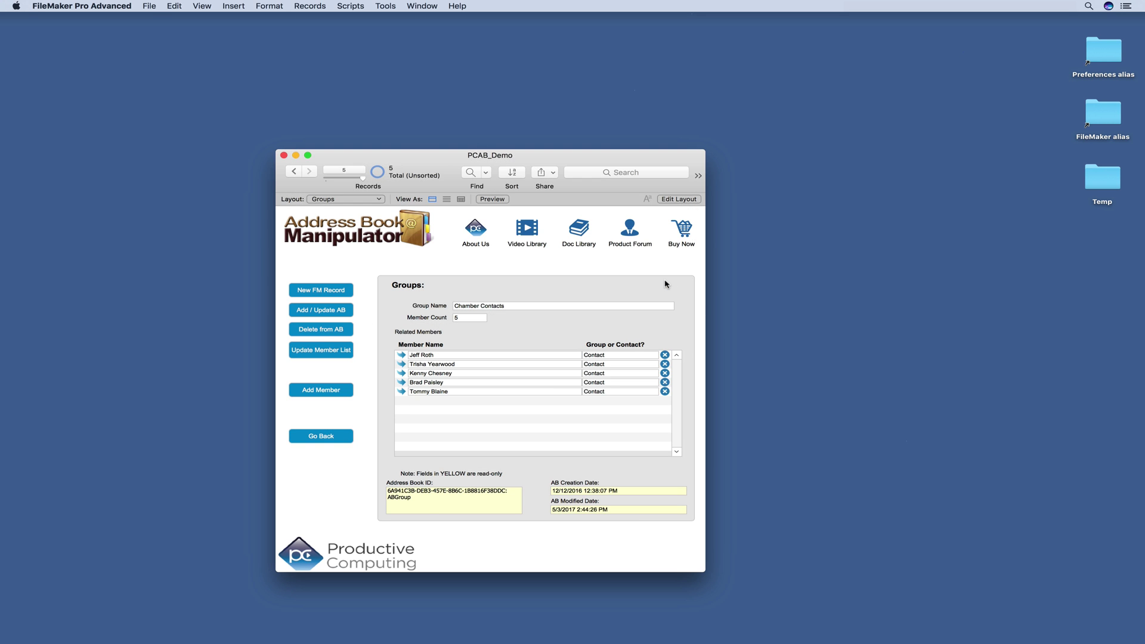
# Step: Launch Contacts via Spotlight to confirm Sample Group no longer appears among the groups
pyautogui.click(451, 106)
pyautogui.press('super+space')
pyautogui.write('contacts')
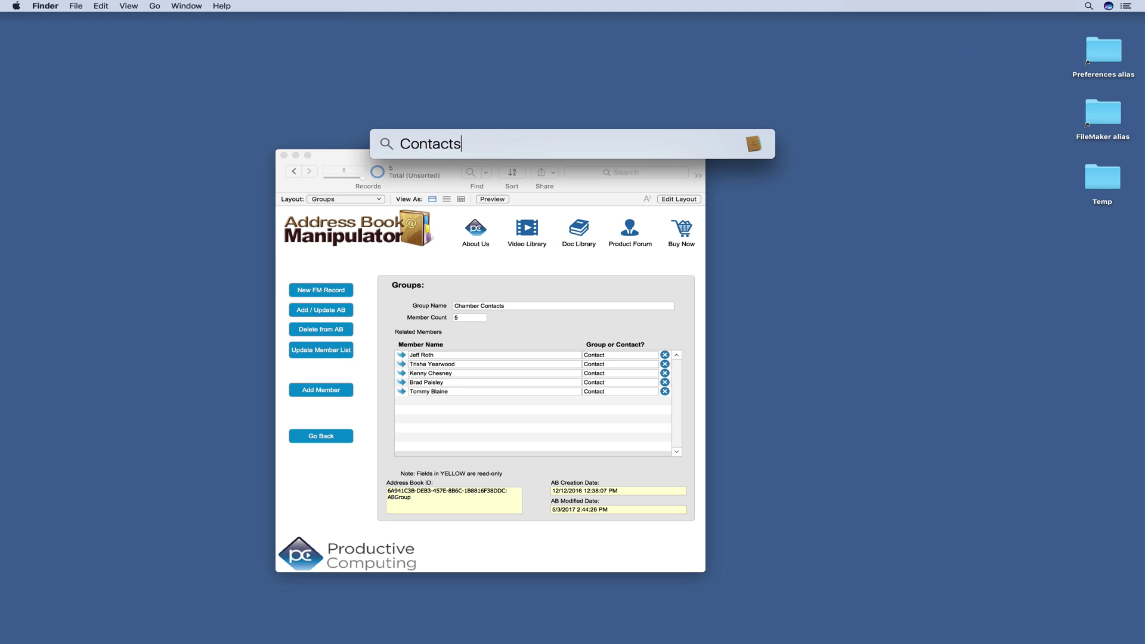
pyautogui.press('Return')
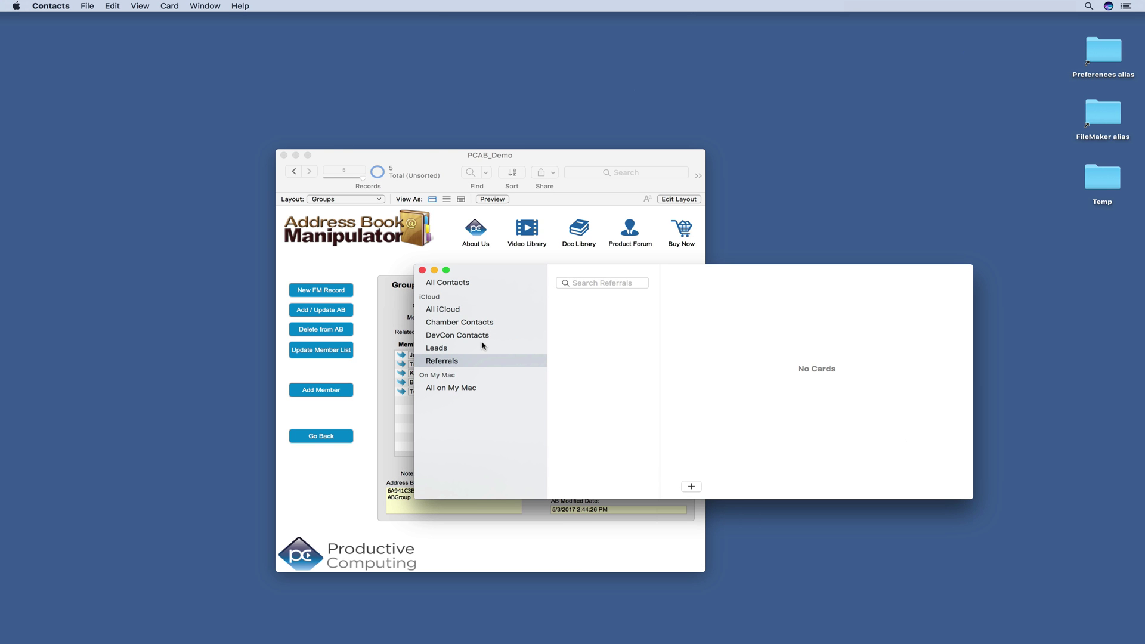
pyautogui.click(358, 268)
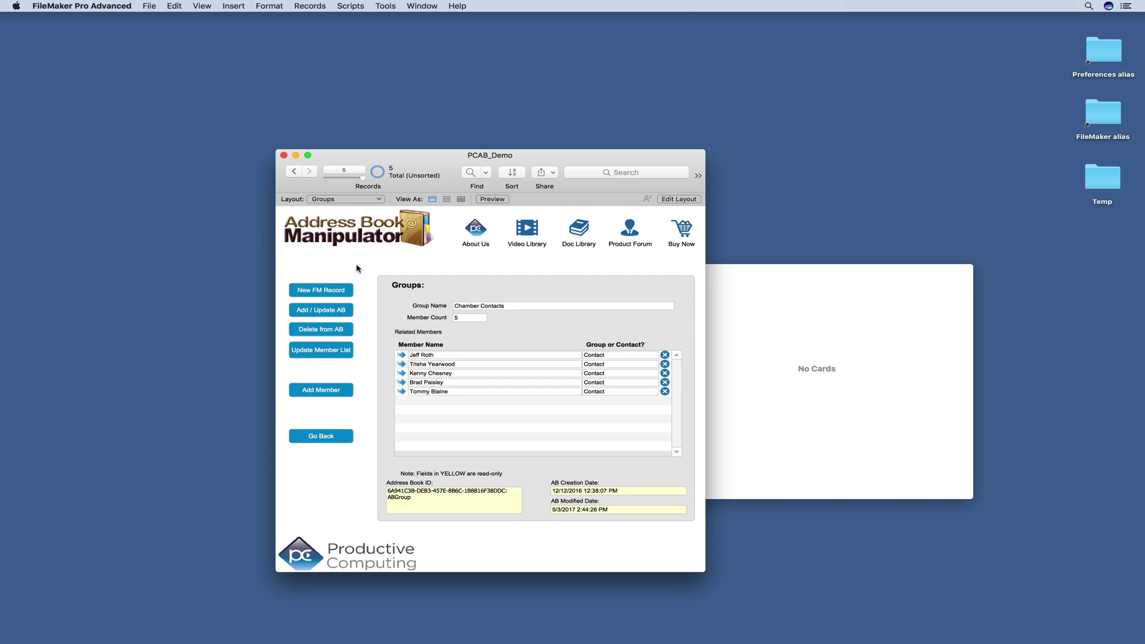